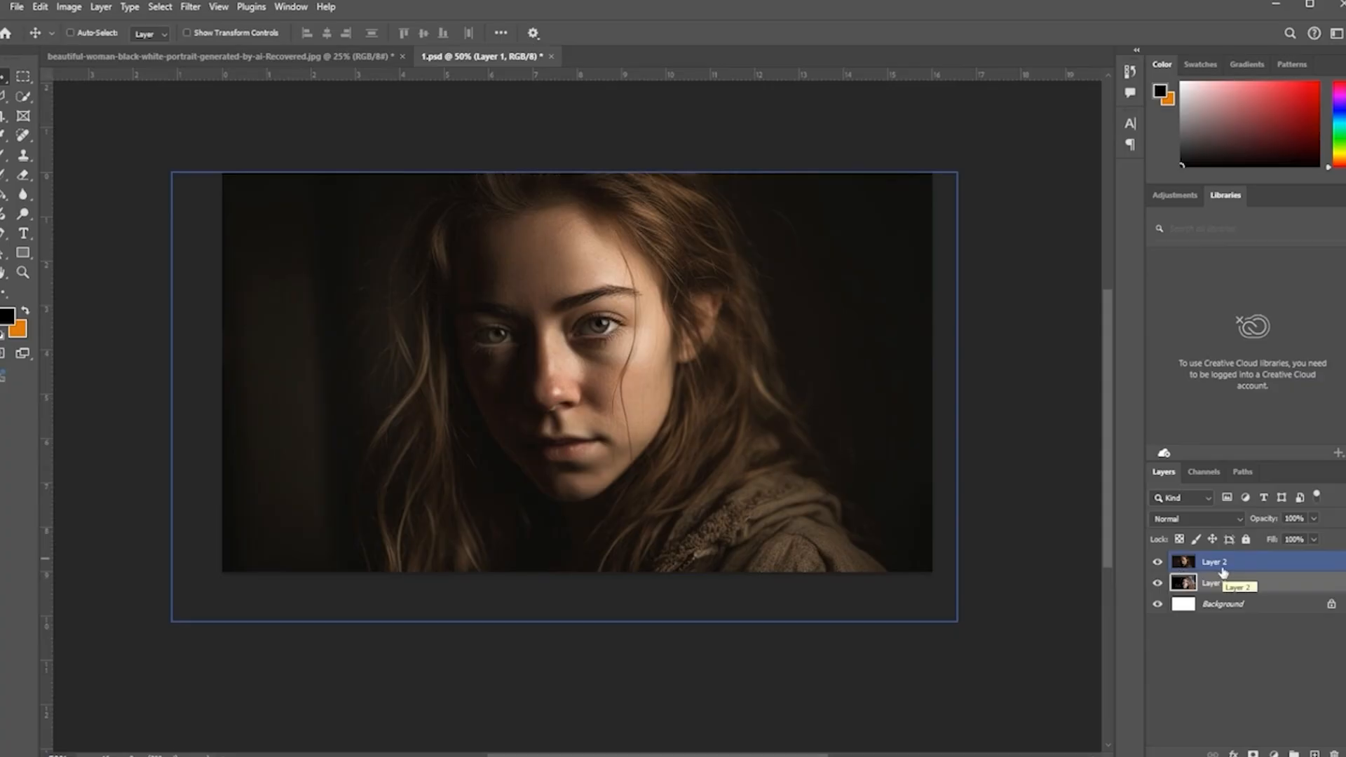
Step: Add a Curves adjustment layer above Layer 2, bend the curve upward to brighten, and invert its mask to black
{"action": "left_click", "coordinate": [1266, 566]}
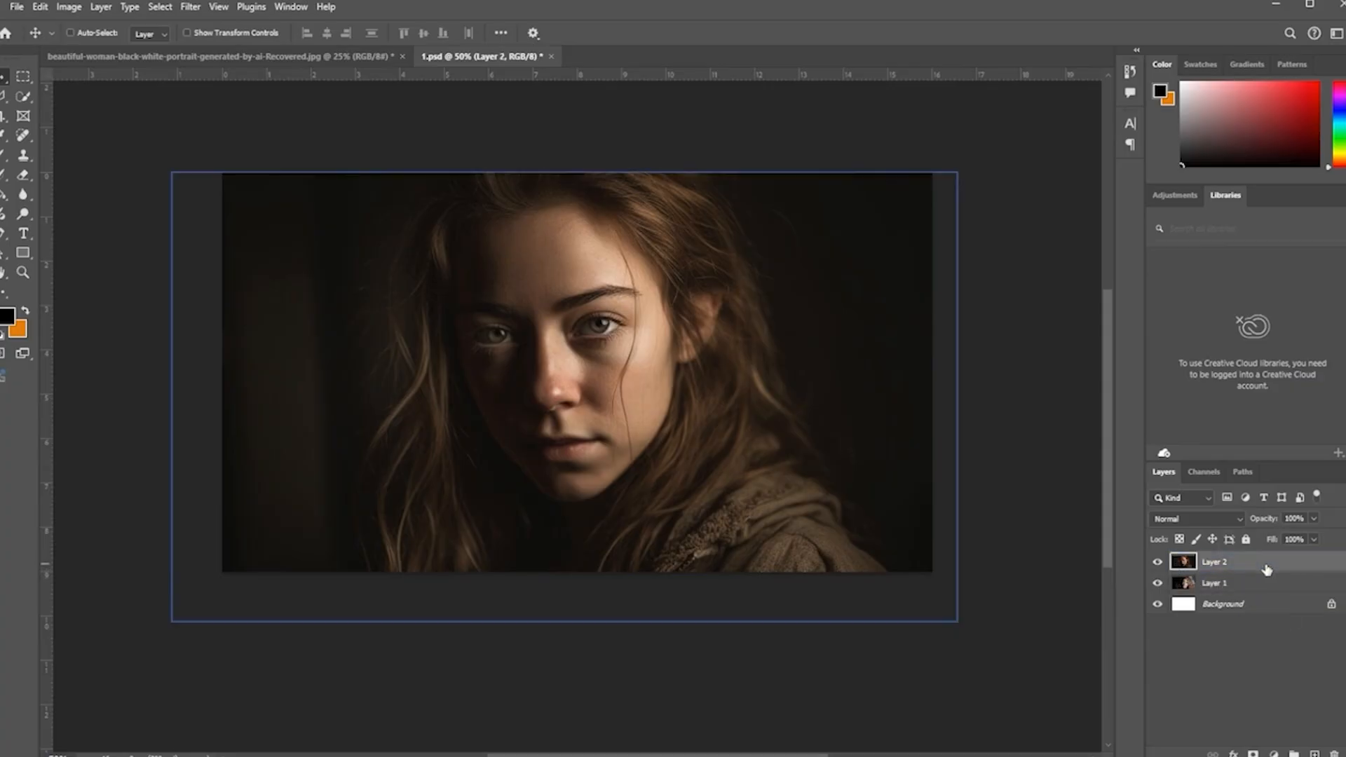
{"action": "left_click", "coordinate": [1274, 754]}
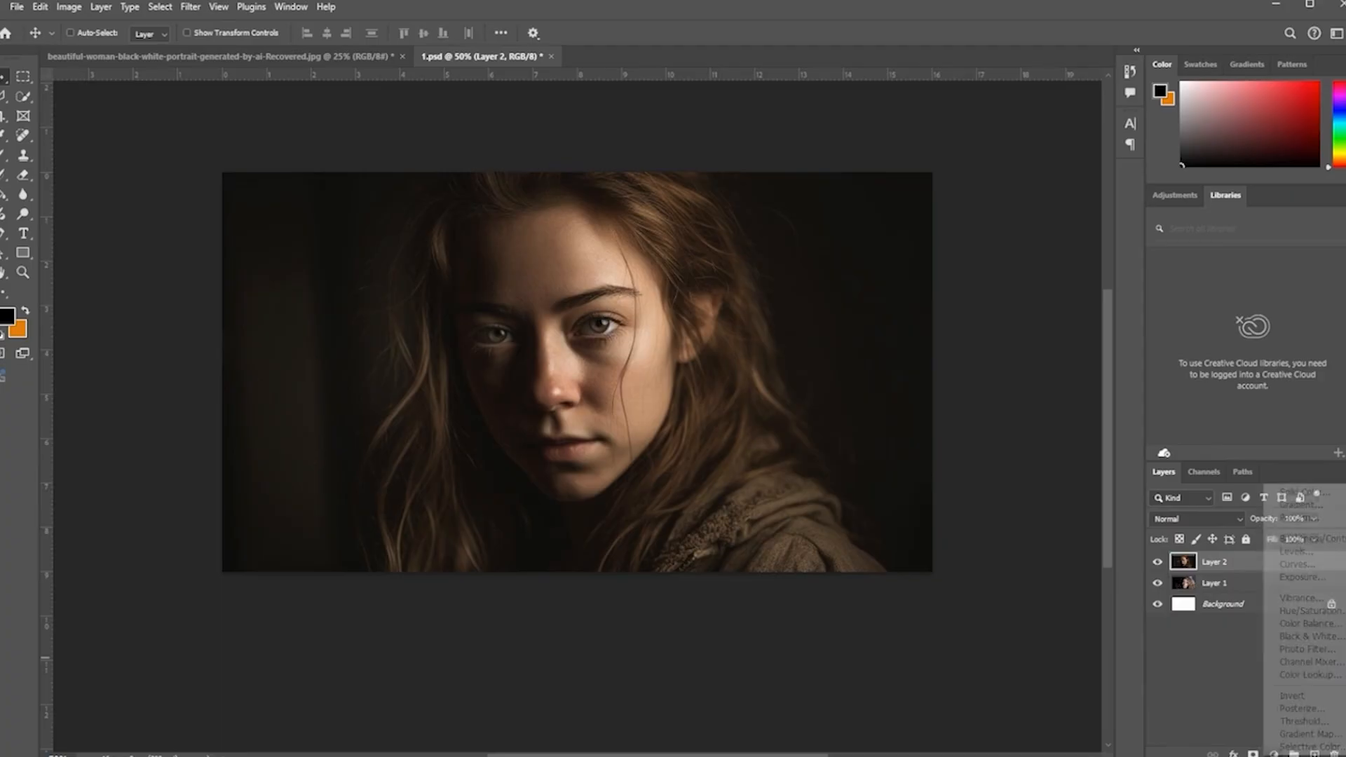
{"action": "left_click", "coordinate": [1303, 564]}
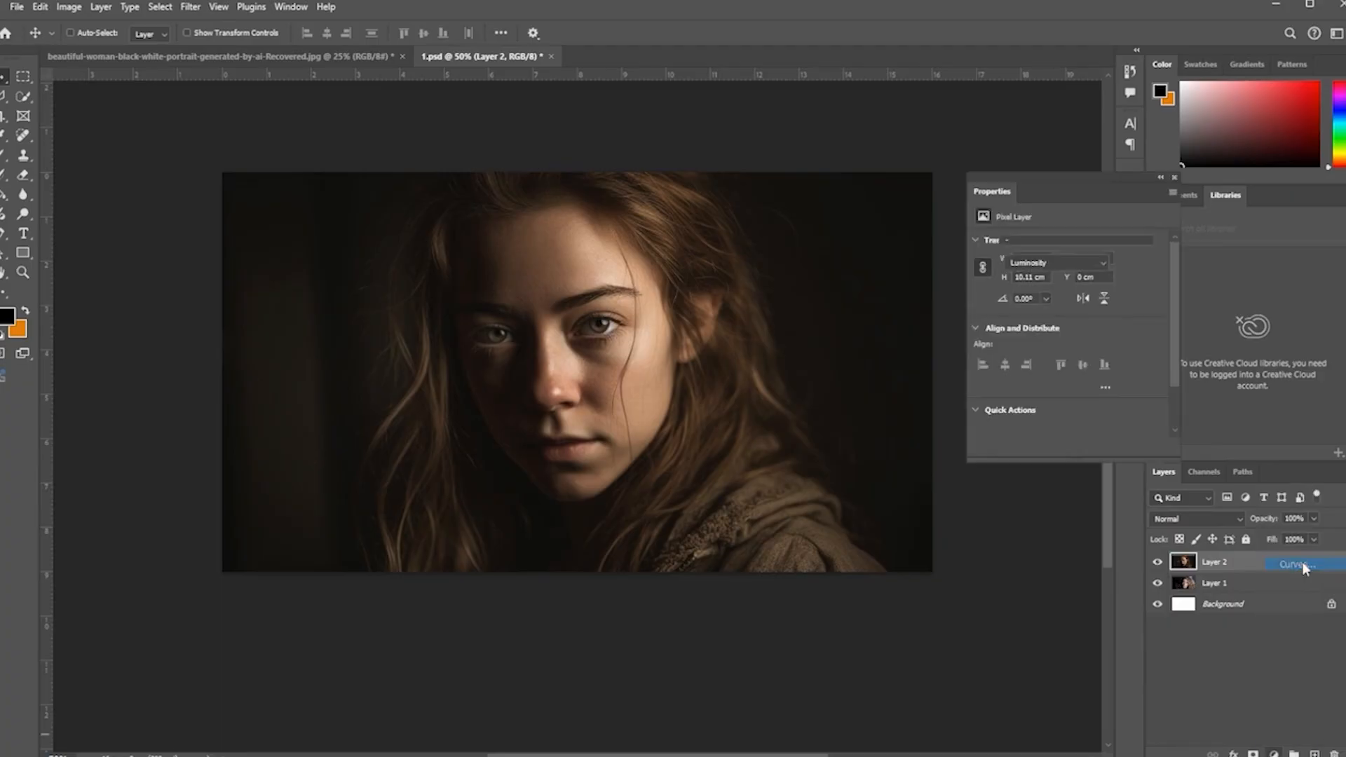
{"action": "left_click_drag", "start_coordinate": [1076, 356], "coordinate": [1055, 335]}
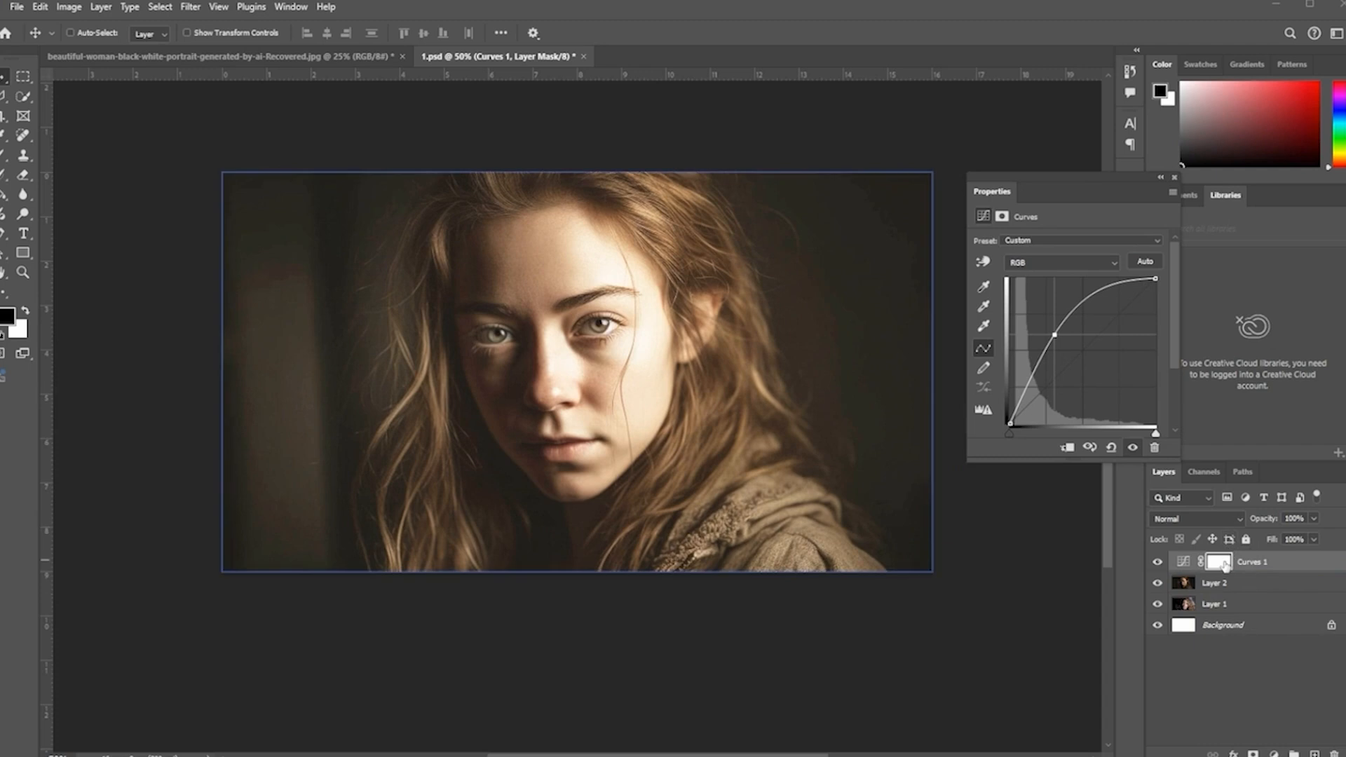
{"action": "key", "text": "ctrl+i"}
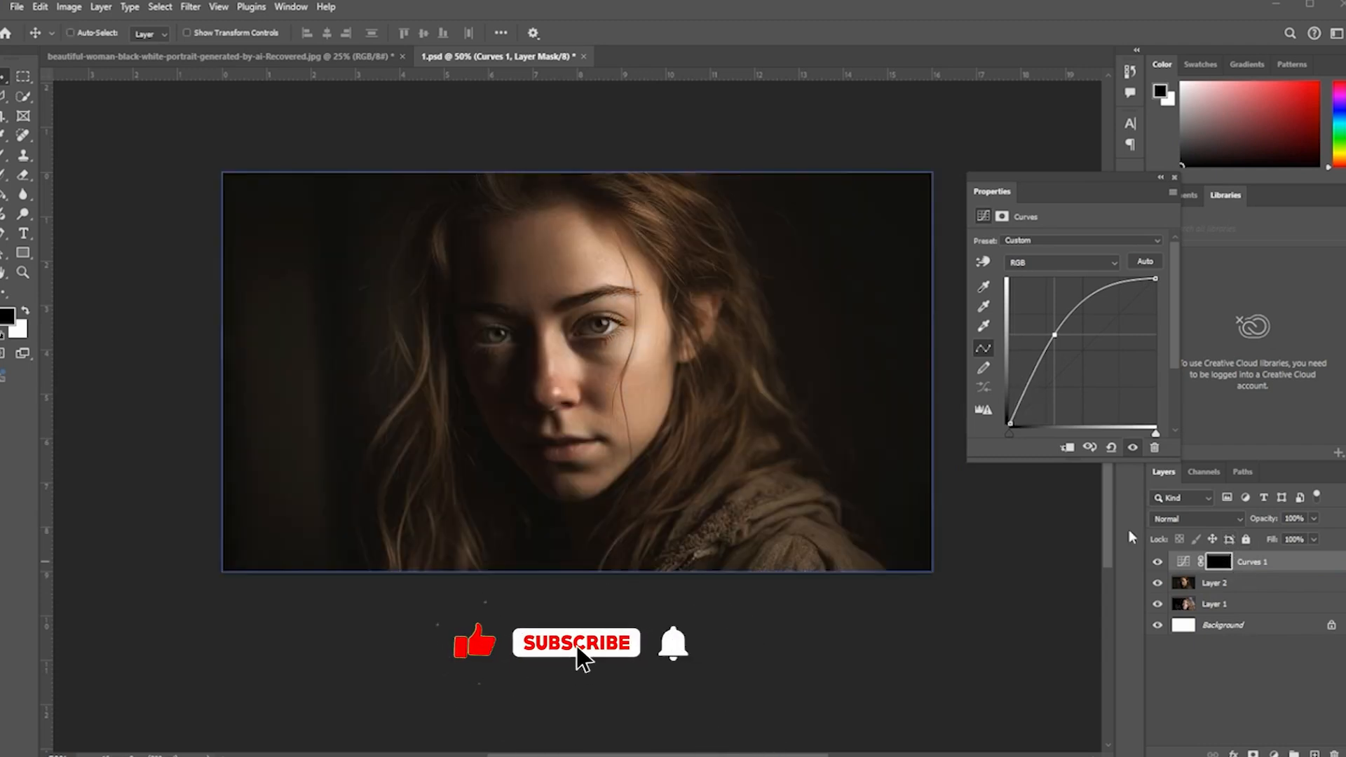
Step: Paint white light patches on the Curves 1 mask across the forehead, nose bridge and right cheek with a soft brush
{"action": "scroll", "coordinate": [603, 360], "scroll_direction": "up", "scroll_amount": 5}
{"action": "key", "text": "b"}
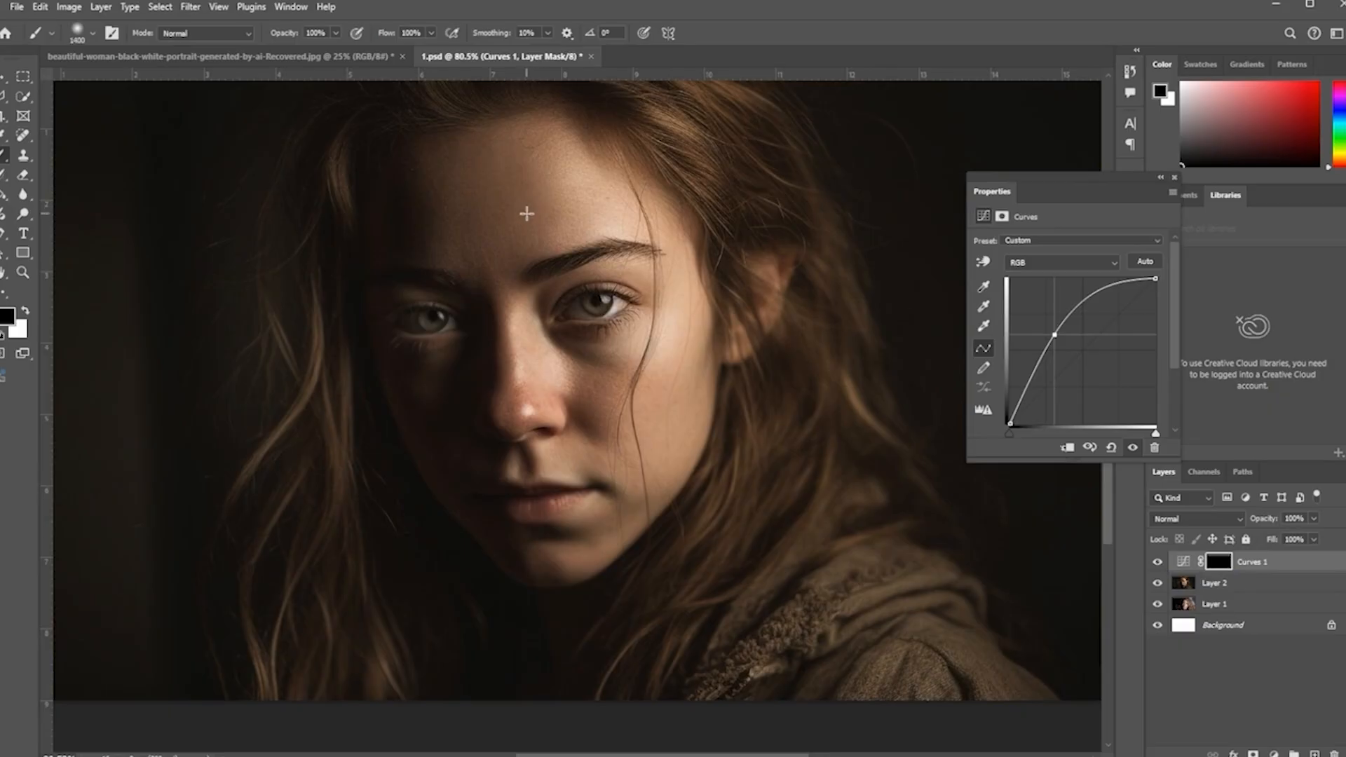
{"action": "key", "text": "bracketleft"}
{"action": "key", "text": "bracketleft"}
{"action": "key", "text": "bracketleft"}
{"action": "key", "text": "bracketleft"}
{"action": "key", "text": "bracketleft"}
{"action": "key", "text": "bracketleft"}
{"action": "key", "text": "bracketleft"}
{"action": "key", "text": "bracketleft"}
{"action": "key", "text": "bracketleft"}
{"action": "key", "text": "bracketleft"}
{"action": "key", "text": "bracketleft"}
{"action": "key", "text": "bracketleft"}
{"action": "key", "text": "bracketleft"}
{"action": "key", "text": "bracketleft"}
{"action": "key", "text": "bracketleft"}
{"action": "key", "text": "bracketleft"}
{"action": "key", "text": "bracketleft"}
{"action": "key", "text": "bracketleft"}
{"action": "key", "text": "bracketleft"}
{"action": "key", "text": "bracketleft"}
{"action": "key", "text": "bracketleft"}
{"action": "left_click", "coordinate": [25, 311]}
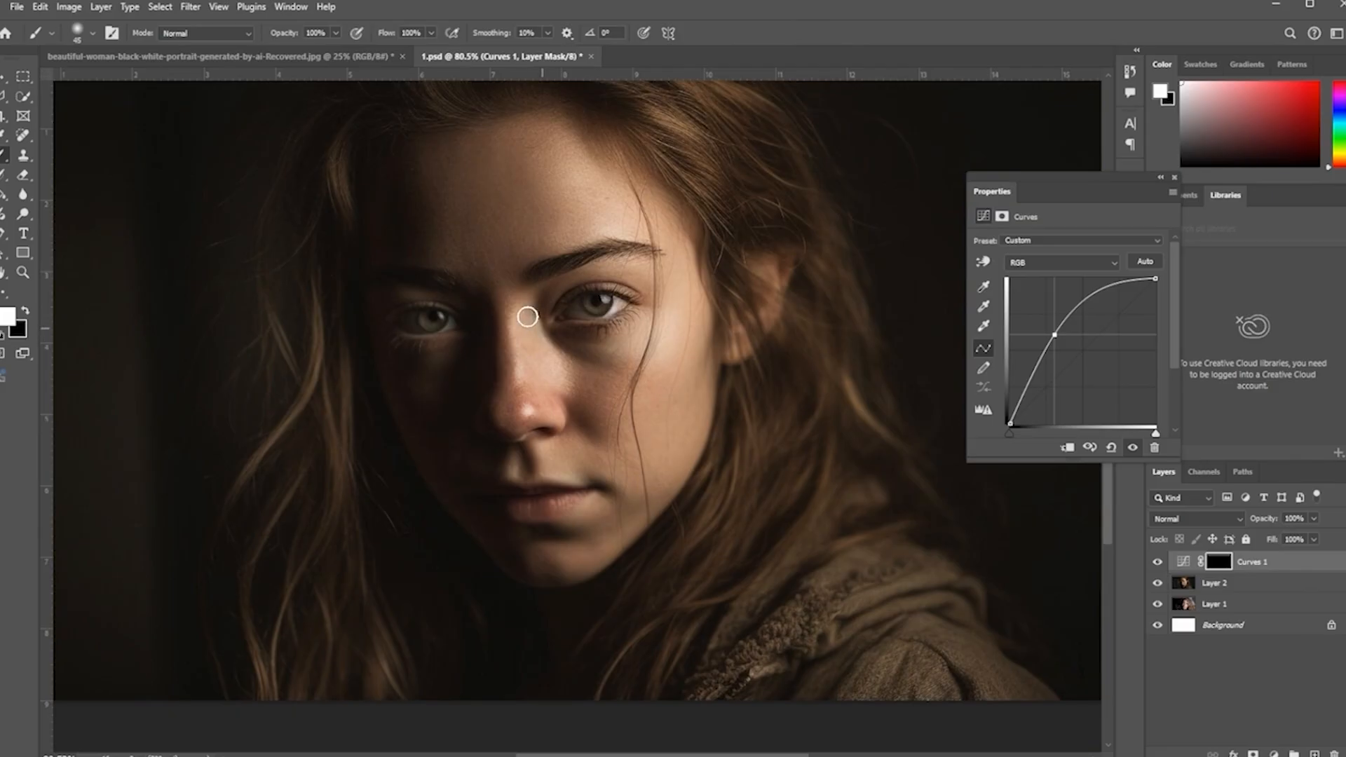
{"action": "mouse_move", "coordinate": [507, 288]}
{"action": "left_mouse_down"}
{"action": "mouse_move", "coordinate": [515, 403]}
{"action": "mouse_move", "coordinate": [518, 233]}
{"action": "mouse_move", "coordinate": [506, 411]}
{"action": "mouse_move", "coordinate": [535, 422]}
{"action": "mouse_move", "coordinate": [528, 410]}
{"action": "mouse_move", "coordinate": [499, 418]}
{"action": "left_mouse_up"}
{"action": "left_click", "coordinate": [528, 411]}
{"action": "key", "text": "bracketright"}
{"action": "mouse_move", "coordinate": [591, 217]}
{"action": "left_mouse_down"}
{"action": "mouse_move", "coordinate": [547, 232]}
{"action": "mouse_move", "coordinate": [548, 219]}
{"action": "mouse_move", "coordinate": [598, 209]}
{"action": "mouse_move", "coordinate": [545, 207]}
{"action": "mouse_move", "coordinate": [571, 183]}
{"action": "mouse_move", "coordinate": [534, 183]}
{"action": "mouse_move", "coordinate": [559, 164]}
{"action": "mouse_move", "coordinate": [543, 140]}
{"action": "left_mouse_up"}
{"action": "left_click_drag", "start_coordinate": [691, 341], "coordinate": [626, 373]}
{"action": "left_click_drag", "start_coordinate": [699, 401], "coordinate": [685, 423]}
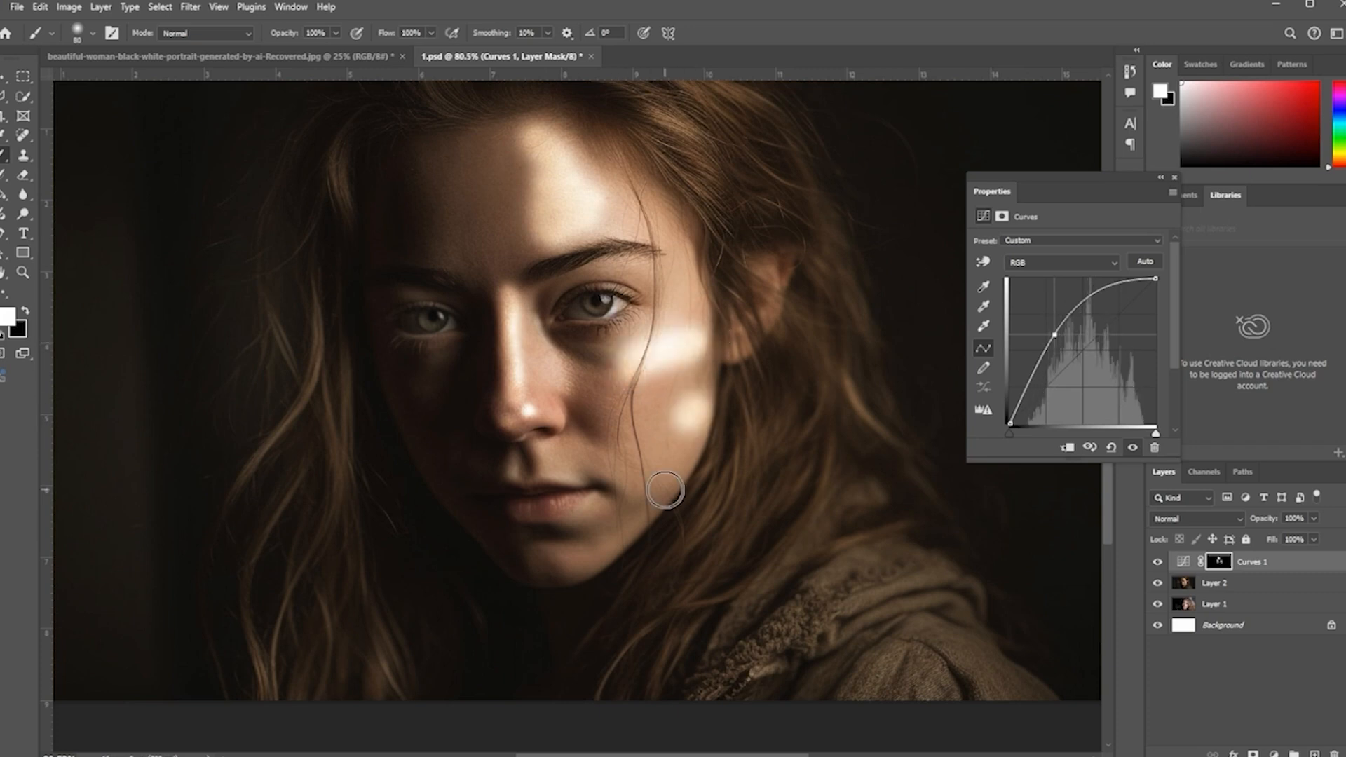
Step: Undo the last cheek stroke and repaint light patches on the right cheek, chin and beside the nose
{"action": "key", "text": "ctrl+z"}
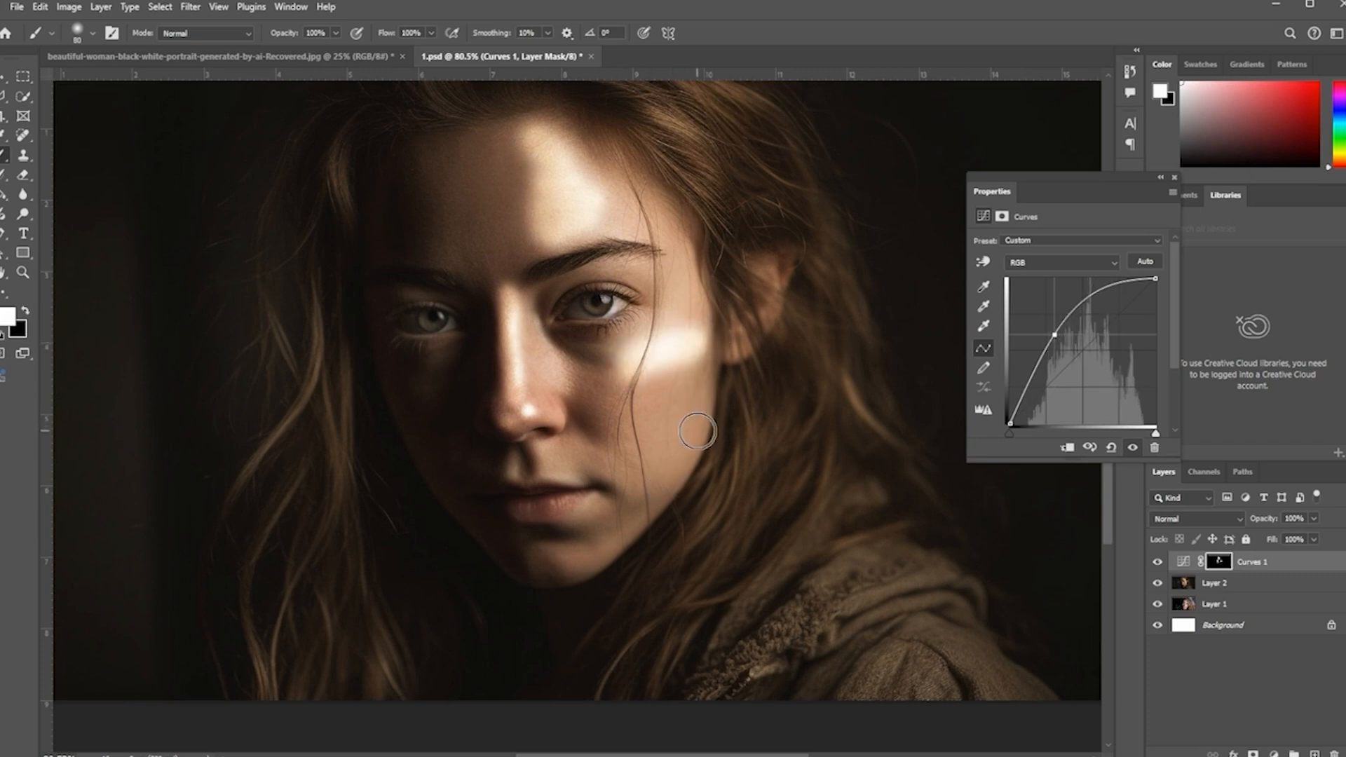
{"action": "left_click_drag", "start_coordinate": [697, 406], "coordinate": [673, 465]}
{"action": "left_click_drag", "start_coordinate": [592, 556], "coordinate": [559, 565]}
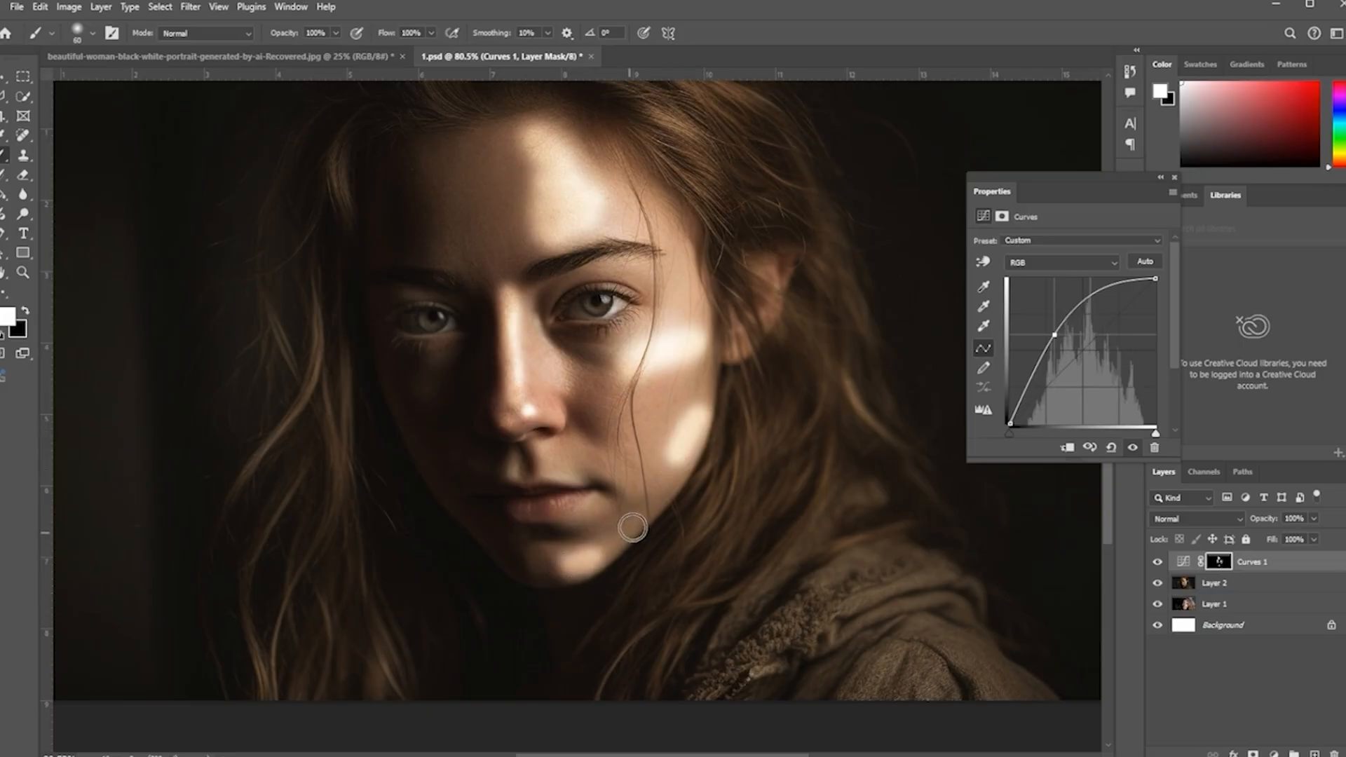
{"action": "left_click_drag", "start_coordinate": [535, 490], "coordinate": [550, 506]}
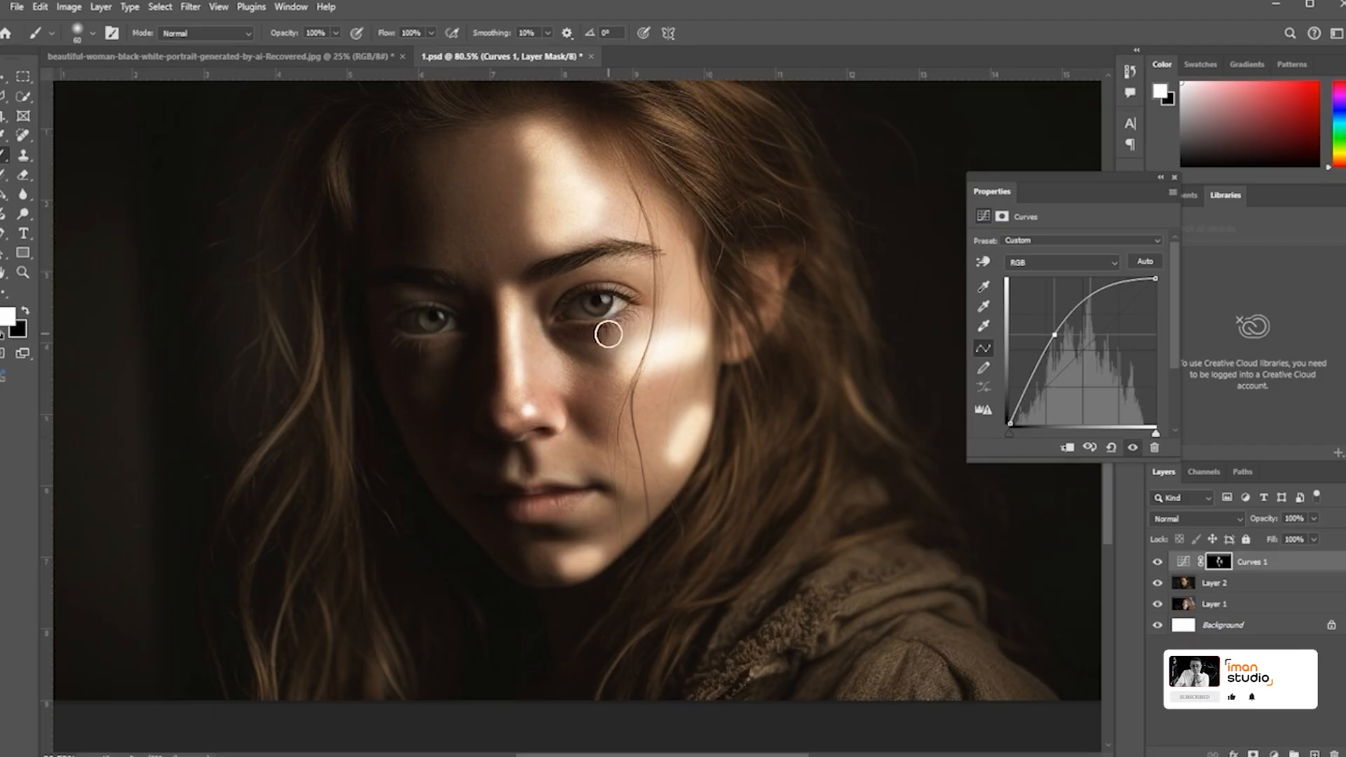
Step: With a smaller brush, paint light patches under the right eye, on the left cheek and on the forehead
{"action": "key", "text": "bracketleft"}
{"action": "key", "text": "bracketleft"}
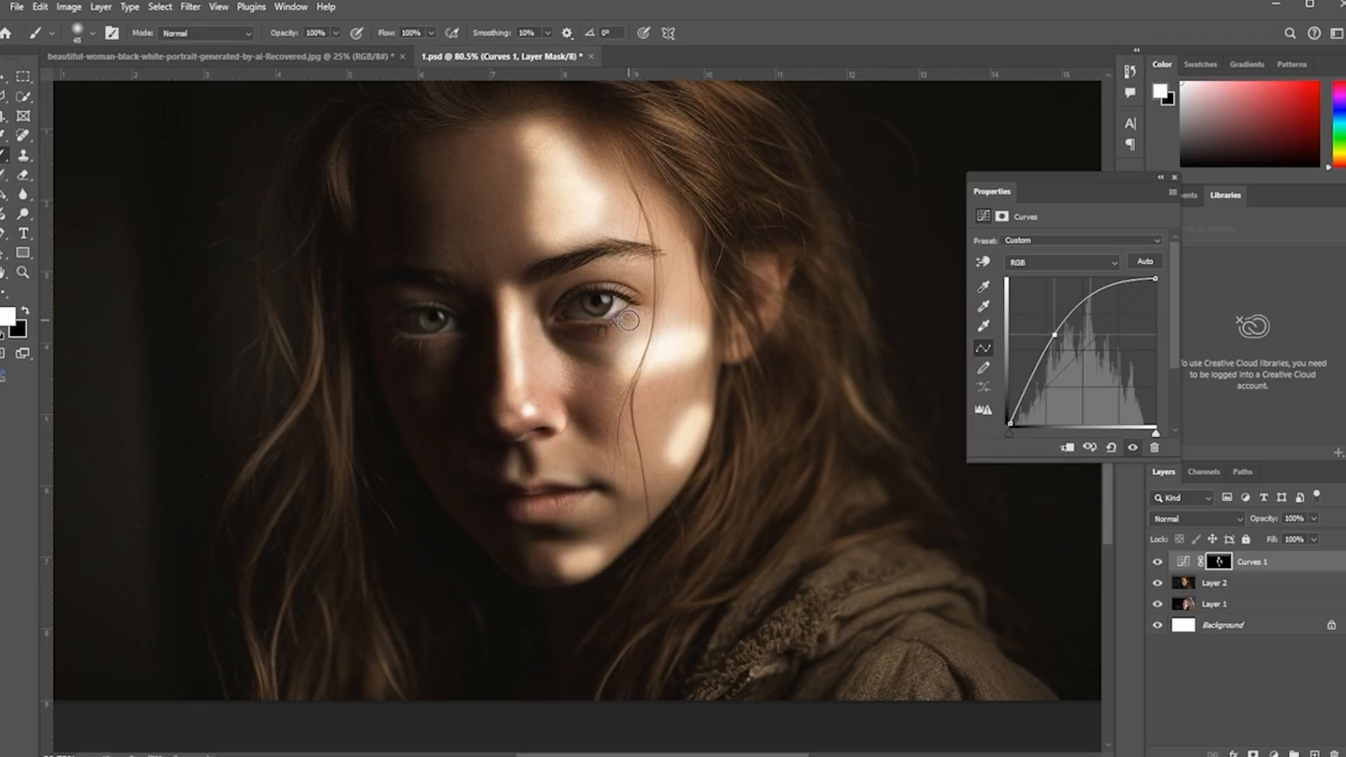
{"action": "left_click_drag", "start_coordinate": [621, 317], "coordinate": [593, 326]}
{"action": "mouse_move", "coordinate": [455, 337]}
{"action": "left_mouse_down"}
{"action": "mouse_move", "coordinate": [397, 339]}
{"action": "mouse_move", "coordinate": [436, 306]}
{"action": "mouse_move", "coordinate": [409, 304]}
{"action": "left_mouse_up"}
{"action": "left_click_drag", "start_coordinate": [432, 257], "coordinate": [376, 261]}
{"action": "left_click", "coordinate": [390, 165]}
Step: Paint a light stroke along the left jaw, undo it and repaint it slightly lower
{"action": "mouse_move", "coordinate": [367, 384]}
{"action": "left_mouse_down"}
{"action": "mouse_move", "coordinate": [423, 427]}
{"action": "mouse_move", "coordinate": [405, 416]}
{"action": "mouse_move", "coordinate": [447, 517]}
{"action": "left_mouse_up"}
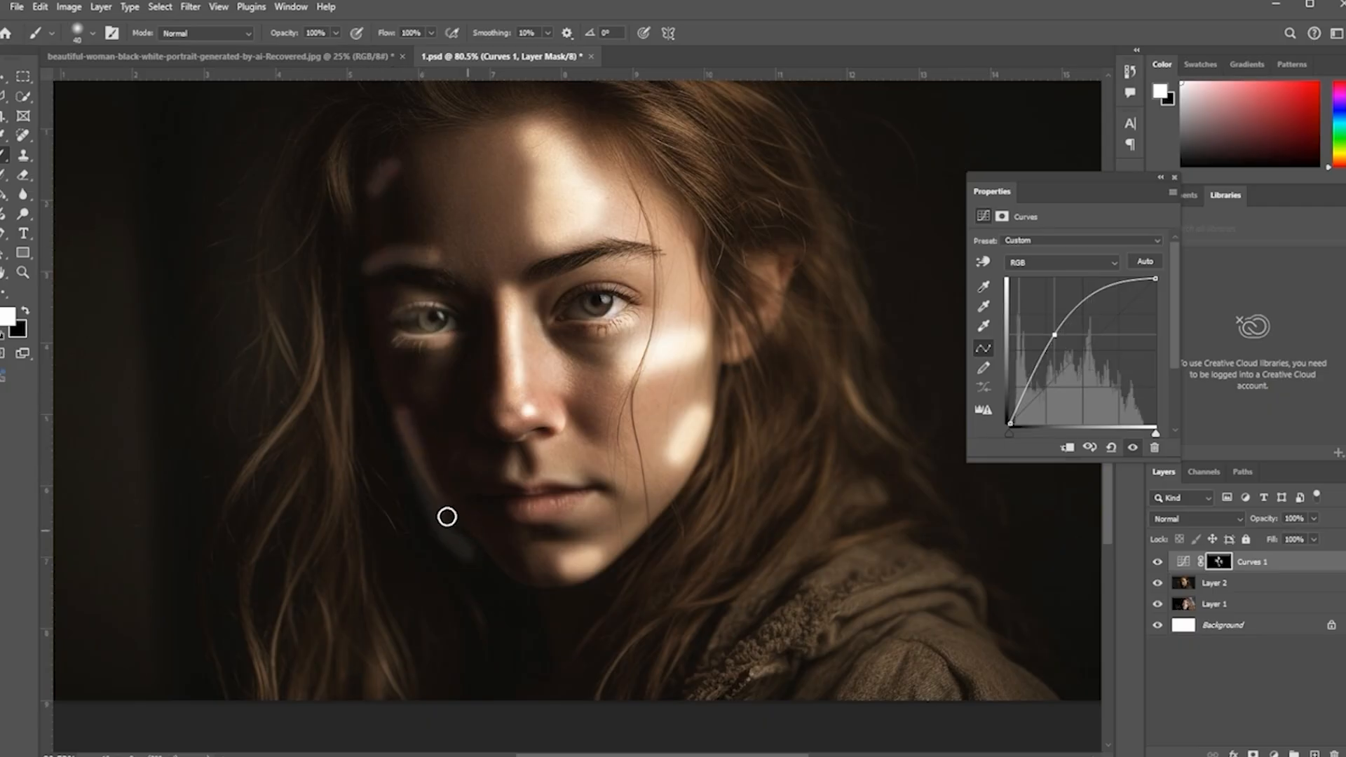
{"action": "key", "text": "ctrl+z"}
{"action": "left_click_drag", "start_coordinate": [408, 412], "coordinate": [481, 532]}
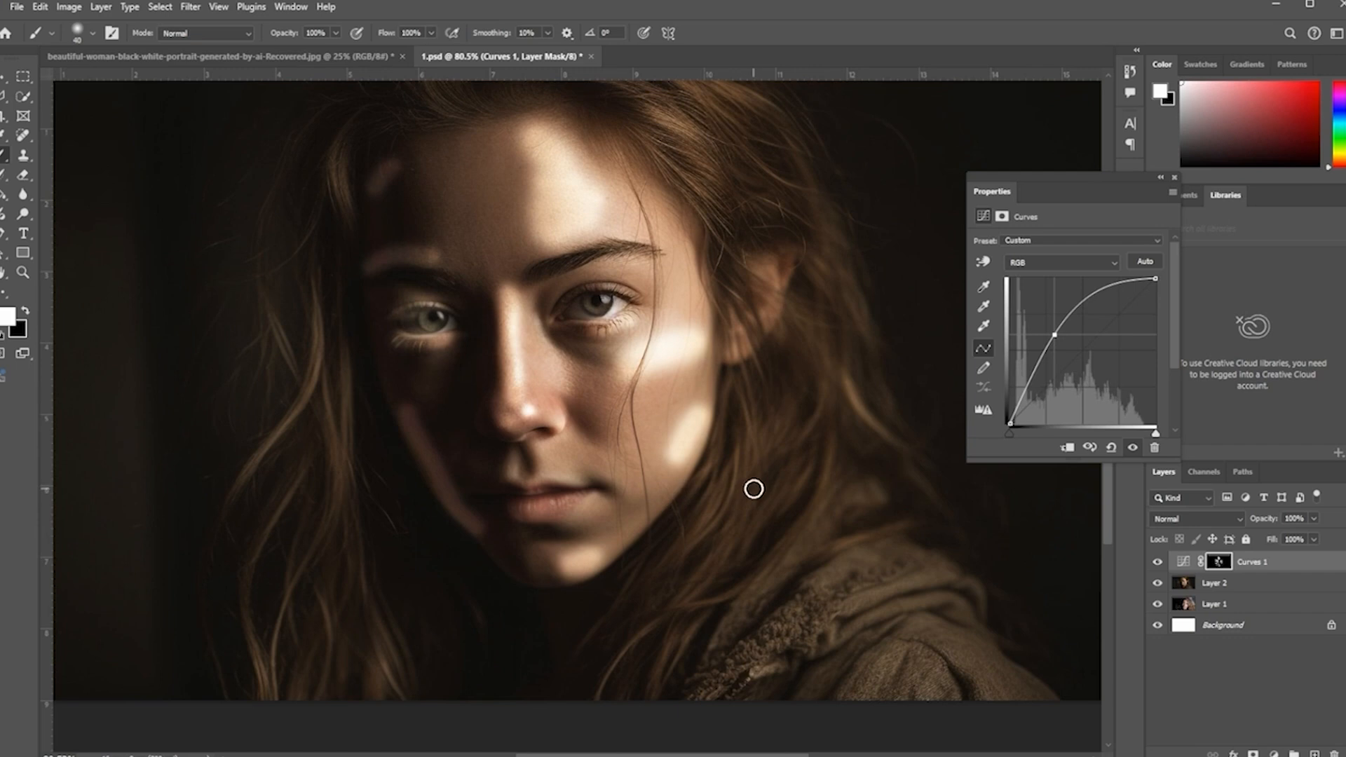
Step: Add a second Curves adjustment layer above Curves 1, bend the curve downward to darken, and invert its mask to black
{"action": "left_click", "coordinate": [1183, 561]}
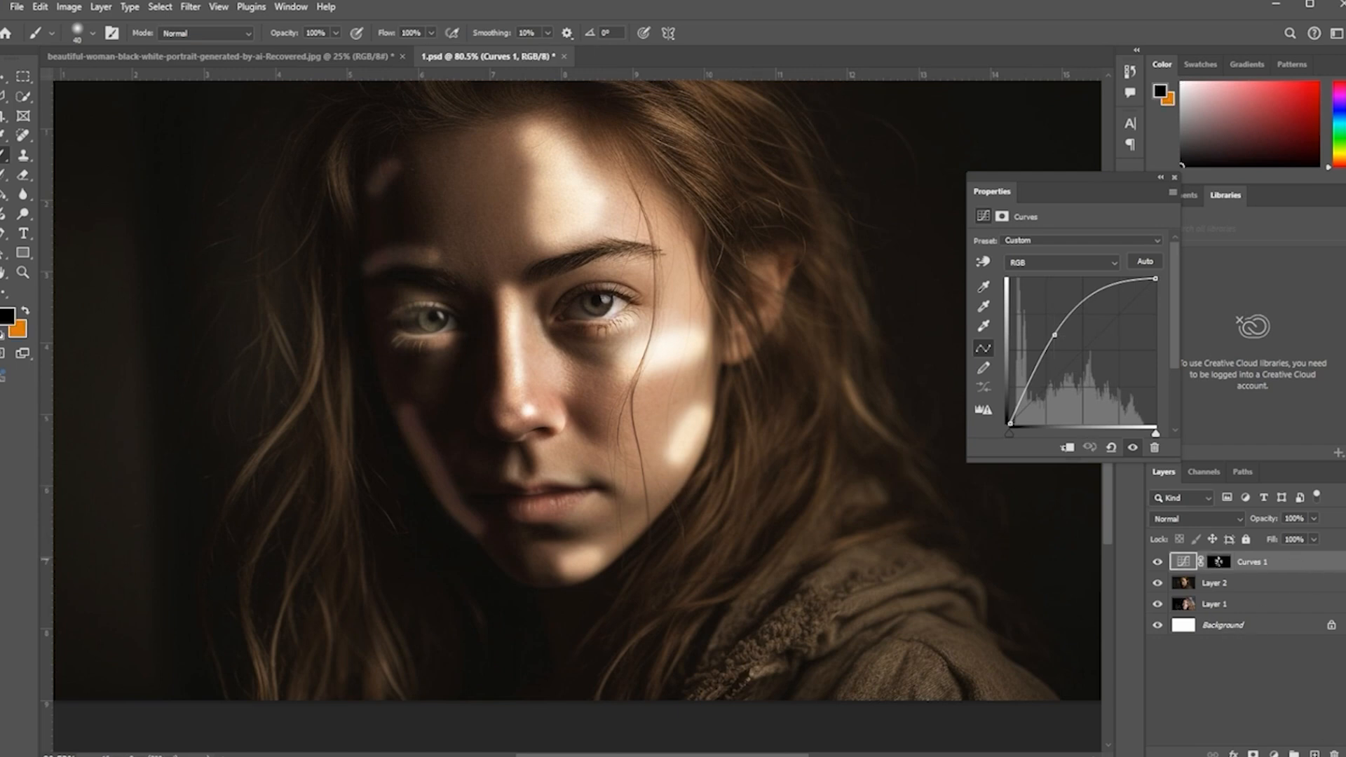
{"action": "left_click", "coordinate": [1274, 753]}
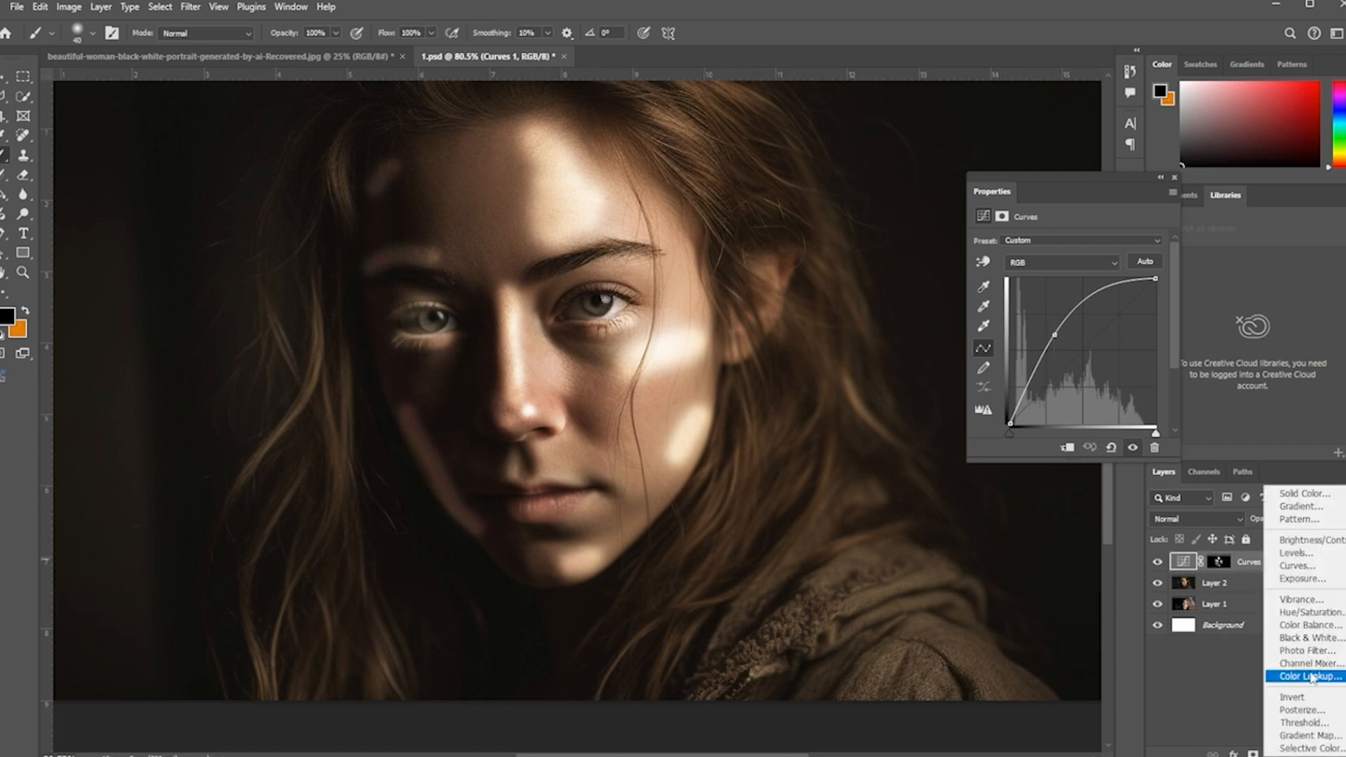
{"action": "left_click", "coordinate": [1315, 570]}
{"action": "mouse_move", "coordinate": [1077, 357]}
{"action": "left_mouse_down"}
{"action": "mouse_move", "coordinate": [1101, 379]}
{"action": "mouse_move", "coordinate": [1099, 367]}
{"action": "left_mouse_up"}
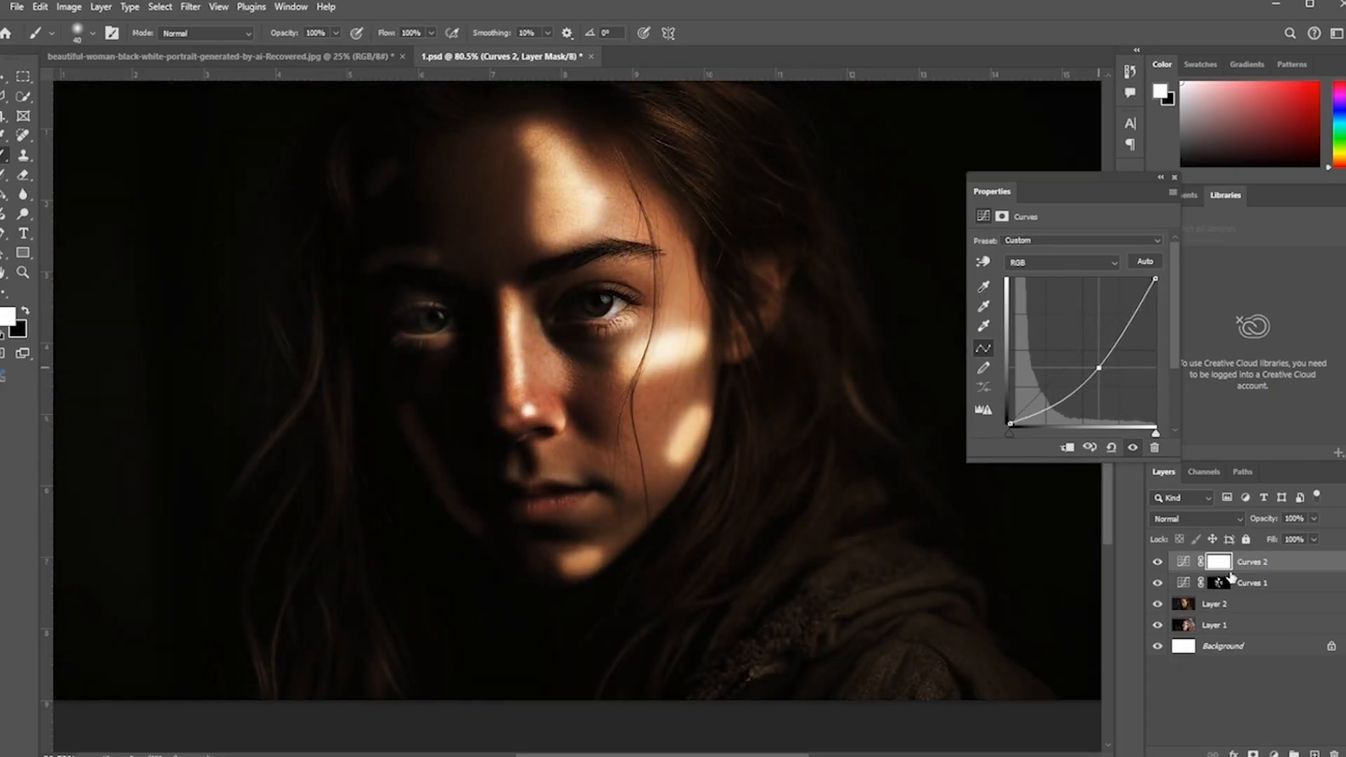
{"action": "key", "text": "ctrl+i"}
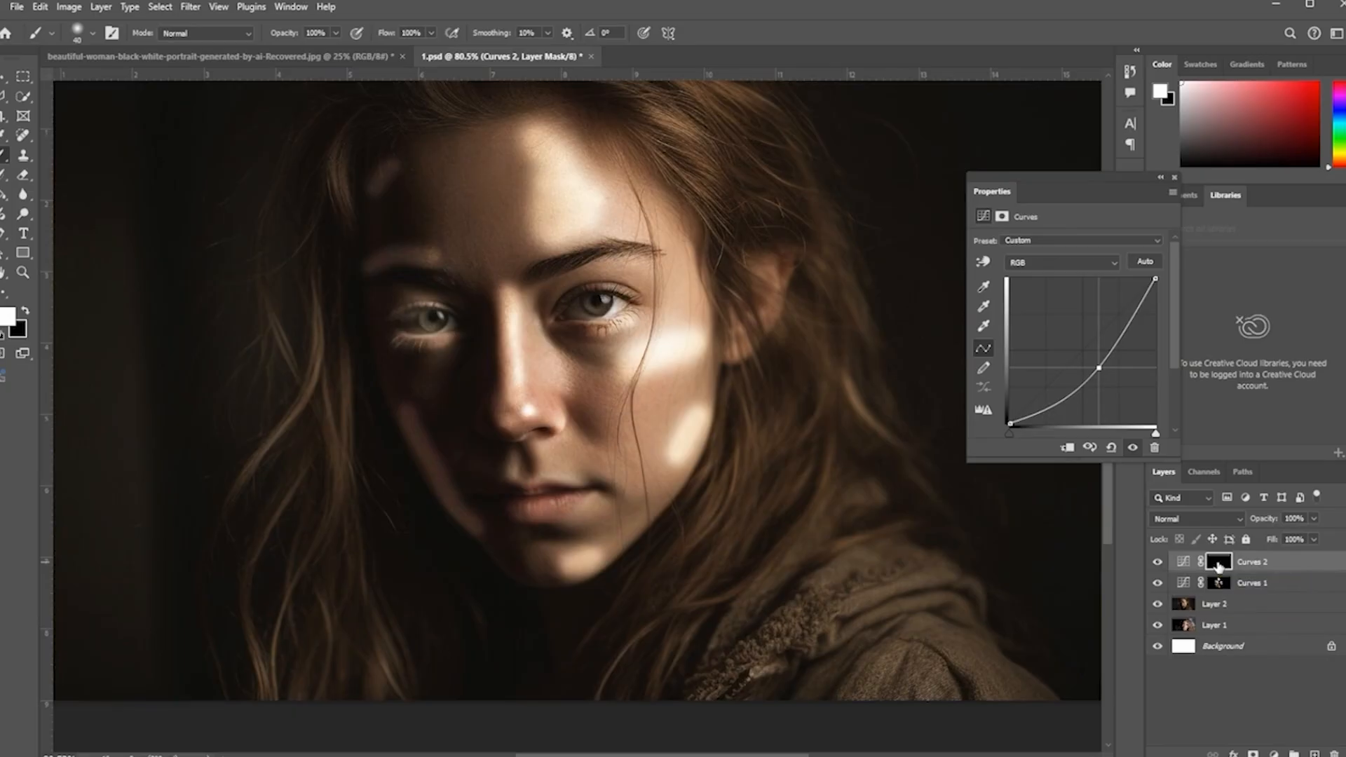
Step: Select the Curves 2 mask and paint a shadow band across the right cheek and above the right eyebrow
{"action": "left_click", "coordinate": [1220, 563]}
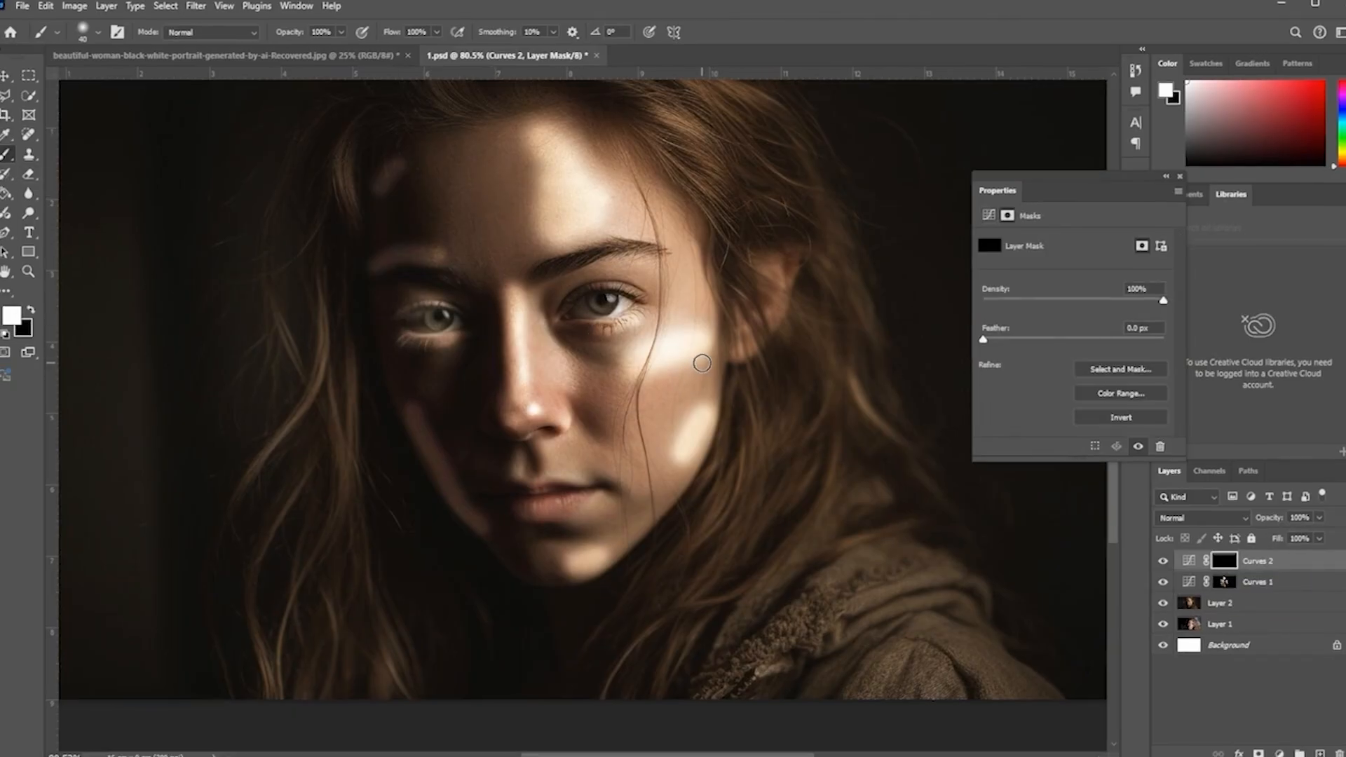
{"action": "key", "text": "]"}
{"action": "left_click_drag", "start_coordinate": [707, 365], "coordinate": [670, 375]}
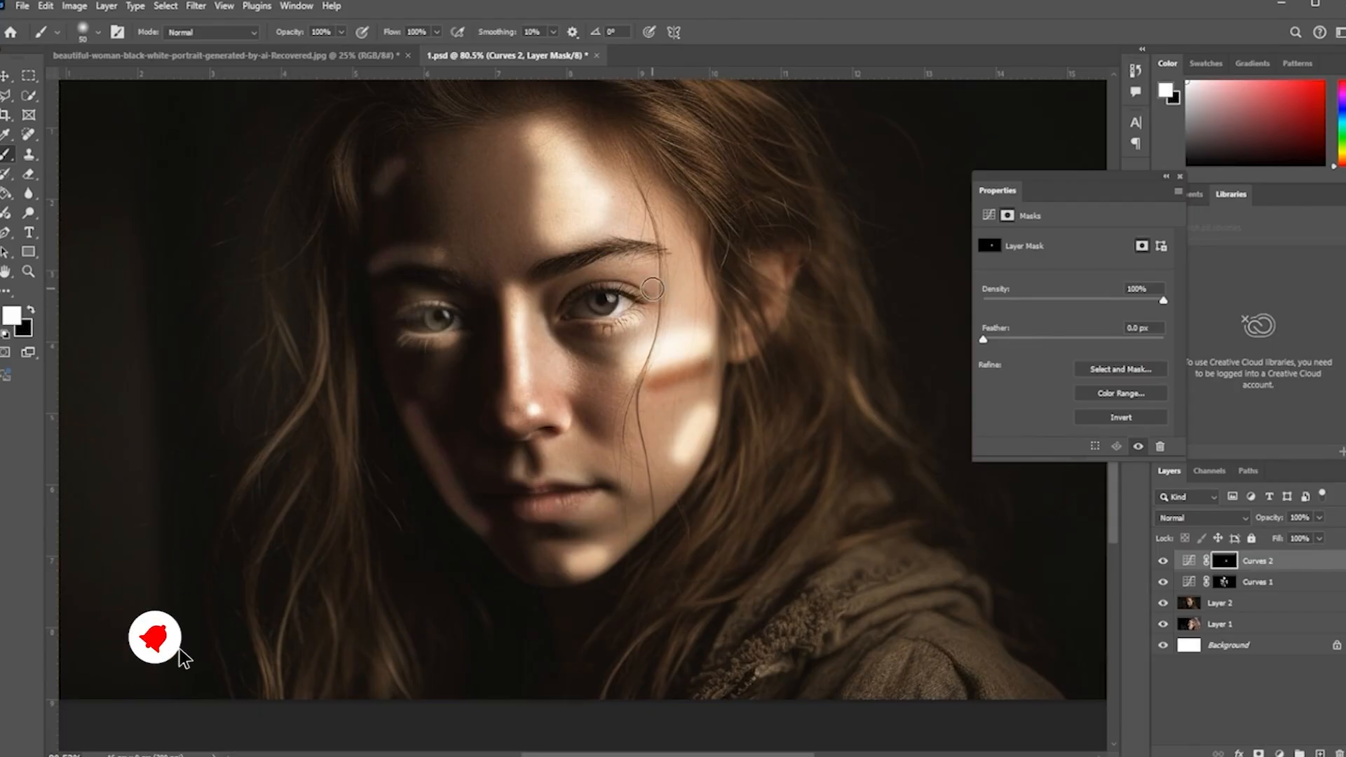
{"action": "key", "text": "bracketleft"}
{"action": "key", "text": "bracketleft"}
{"action": "key", "text": "bracketleft"}
{"action": "key", "text": "bracketleft"}
{"action": "key", "text": "bracketleft"}
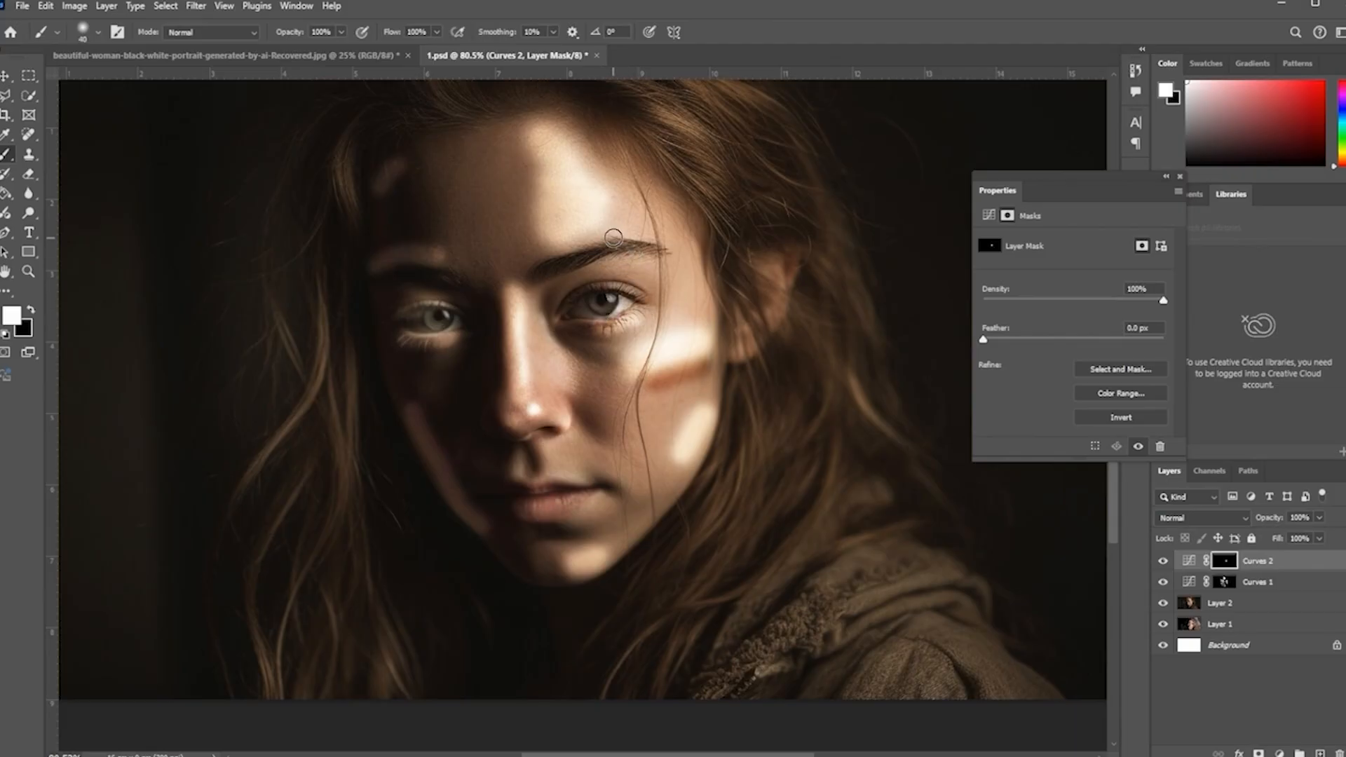
{"action": "key", "text": "bracketright"}
{"action": "key", "text": "bracketright"}
{"action": "key", "text": "bracketright"}
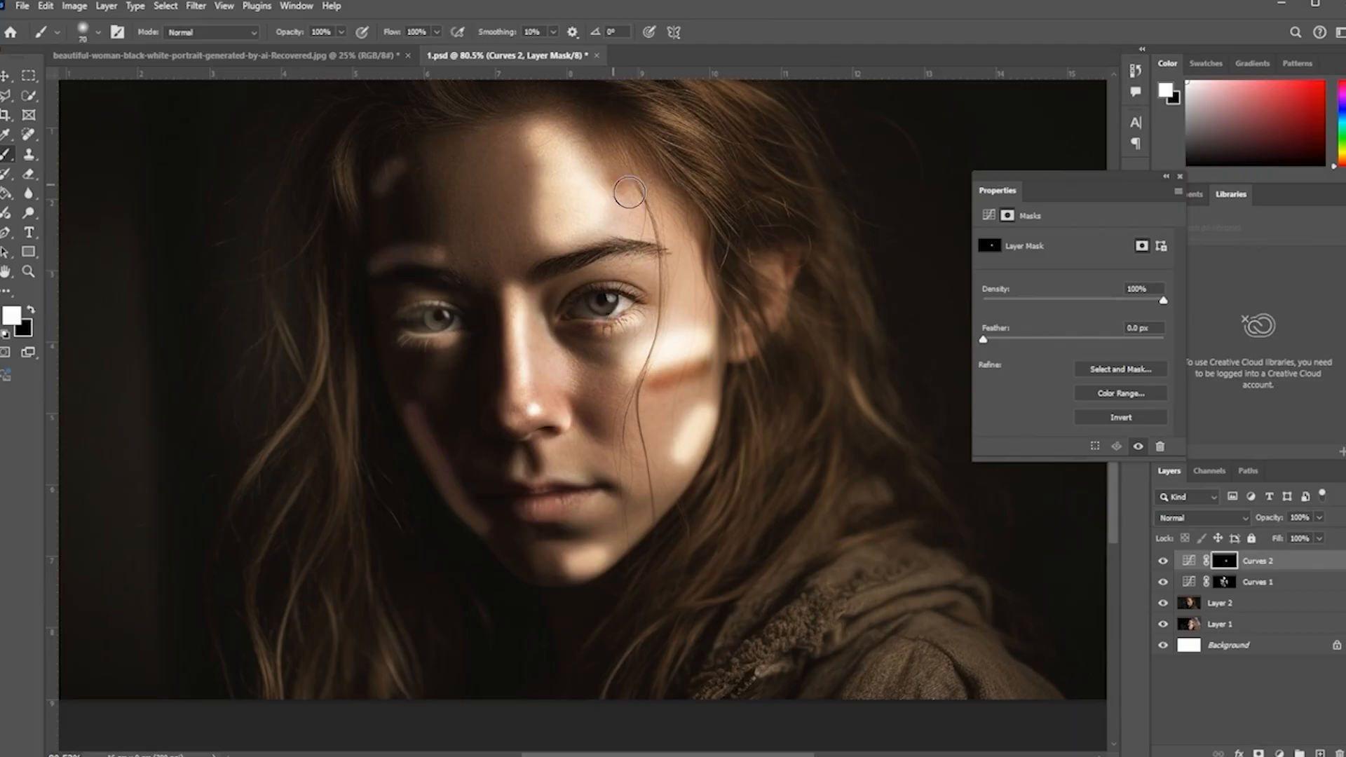
{"action": "left_click_drag", "start_coordinate": [629, 192], "coordinate": [677, 221]}
Step: Paint smaller shadow marks on the Curves 2 mask near the temple, nose and lips
{"action": "key", "text": "bracketleft"}
{"action": "left_click_drag", "start_coordinate": [698, 272], "coordinate": [708, 309]}
{"action": "key", "text": "bracketleft"}
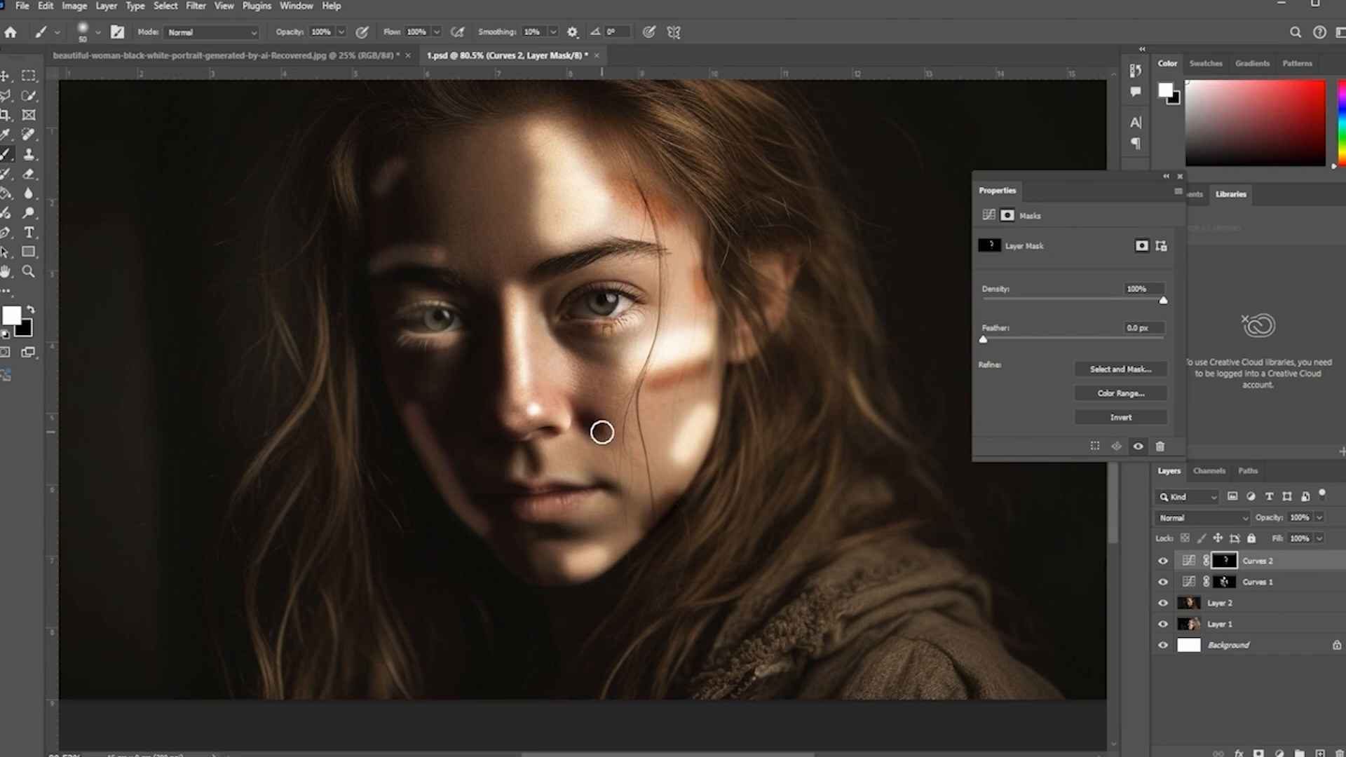
{"action": "left_click_drag", "start_coordinate": [498, 385], "coordinate": [504, 407]}
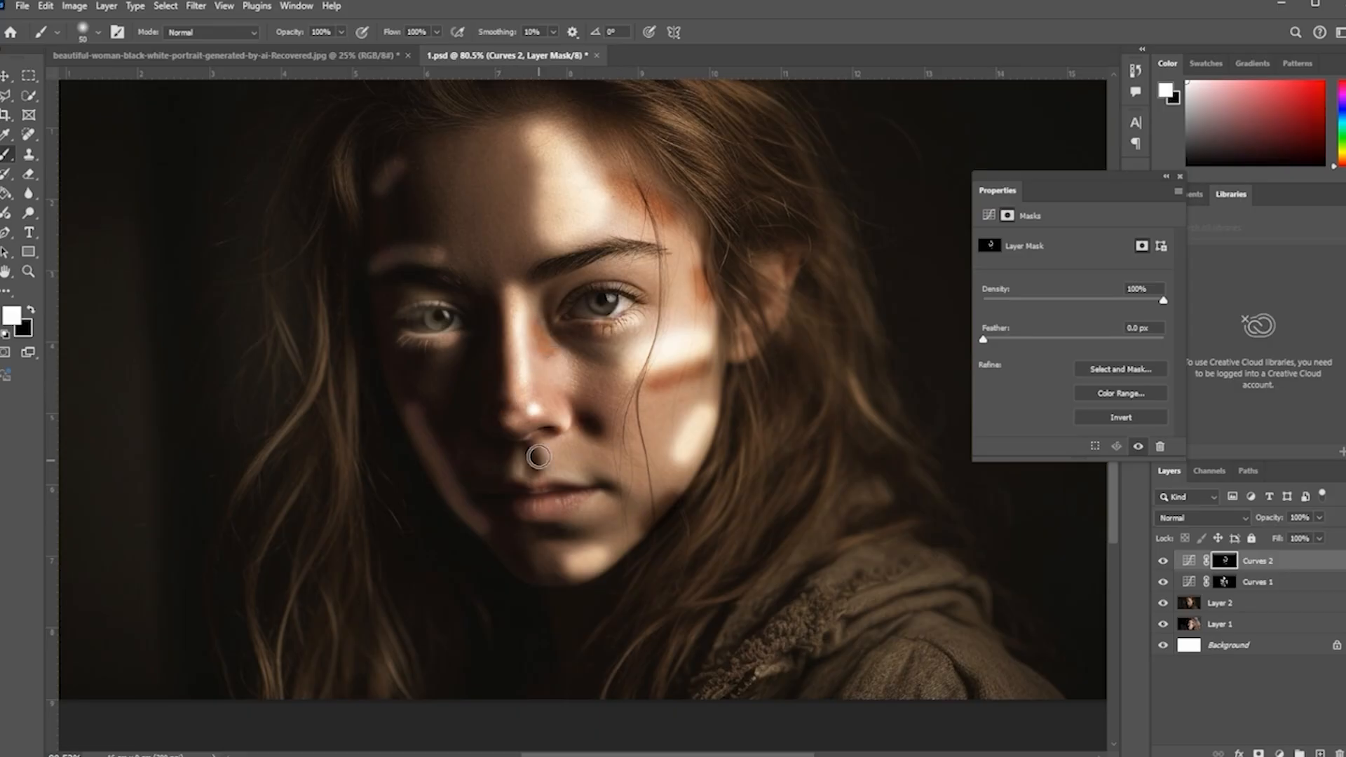
{"action": "left_click_drag", "start_coordinate": [544, 454], "coordinate": [549, 464]}
{"action": "left_click", "coordinate": [598, 509]}
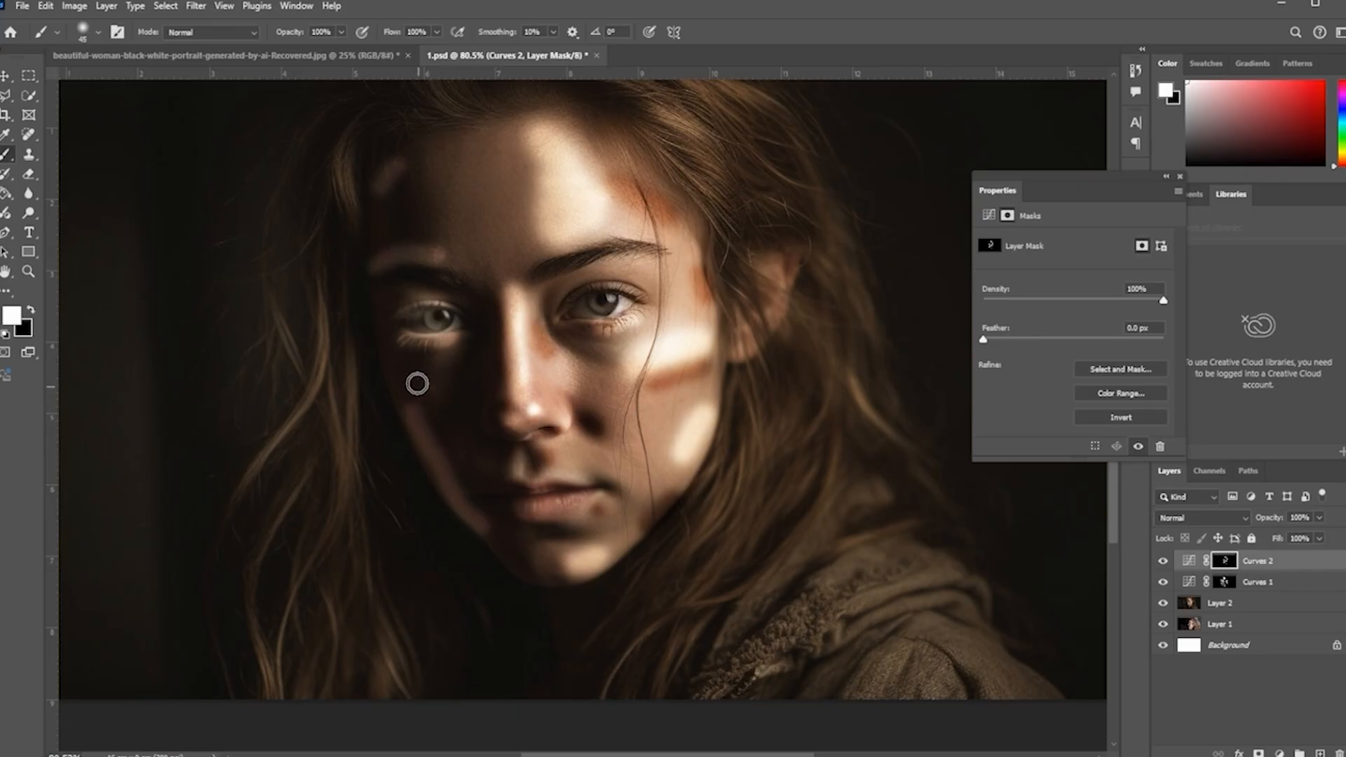
Step: Paint more shadow marks on the Curves 2 mask over the left cheek, forehead and under the right eye
{"action": "left_click_drag", "start_coordinate": [390, 363], "coordinate": [399, 377]}
{"action": "left_click_drag", "start_coordinate": [418, 231], "coordinate": [408, 234]}
{"action": "left_click_drag", "start_coordinate": [518, 126], "coordinate": [484, 130]}
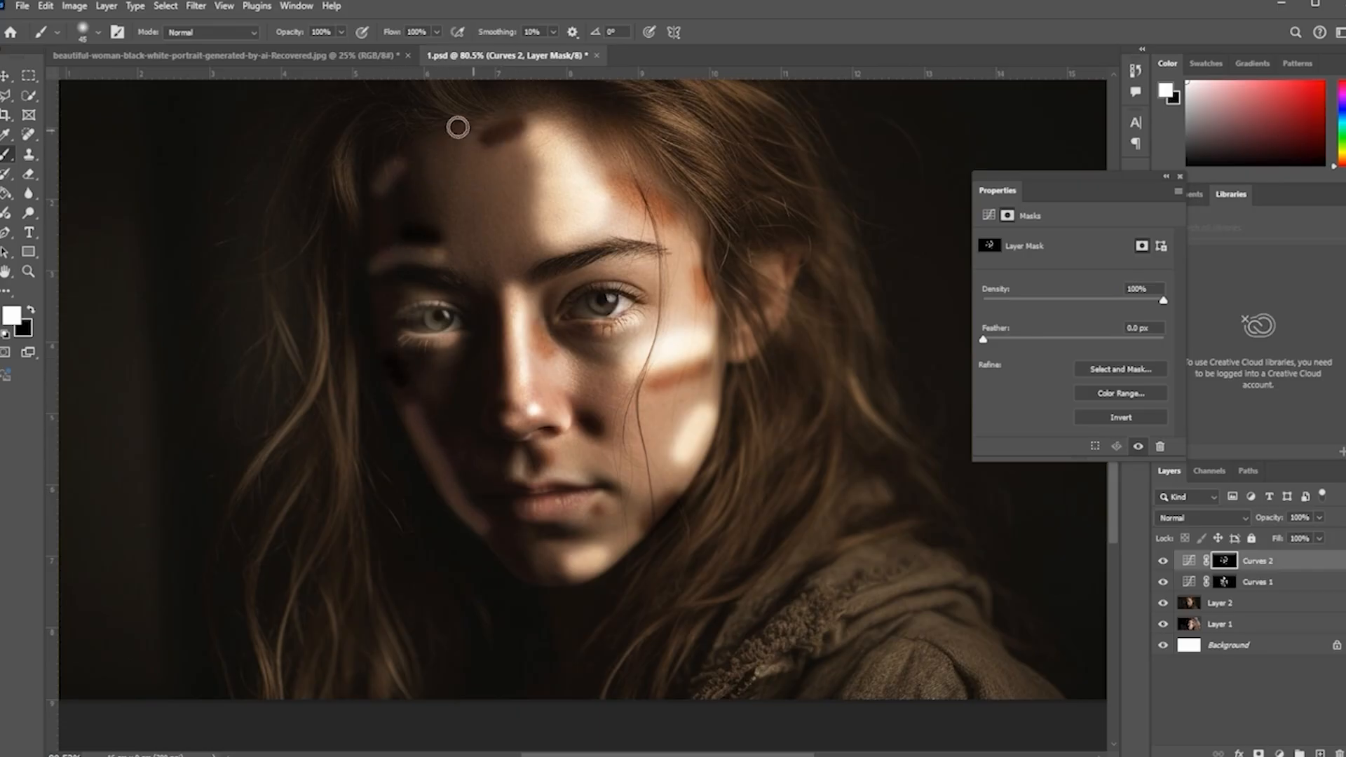
{"action": "left_click_drag", "start_coordinate": [485, 193], "coordinate": [487, 242]}
{"action": "left_click_drag", "start_coordinate": [519, 183], "coordinate": [524, 216]}
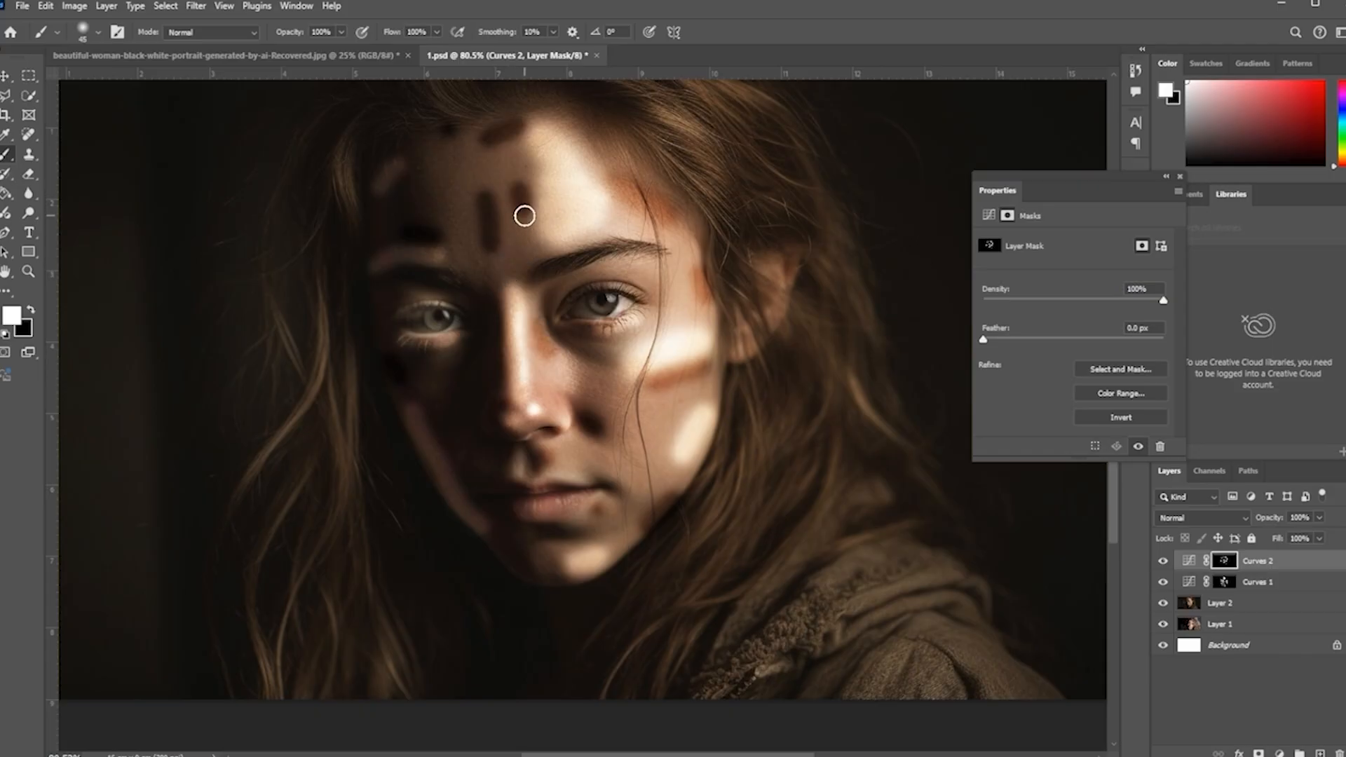
{"action": "scroll", "coordinate": [495, 120], "scroll_direction": "up", "scroll_amount": 1}
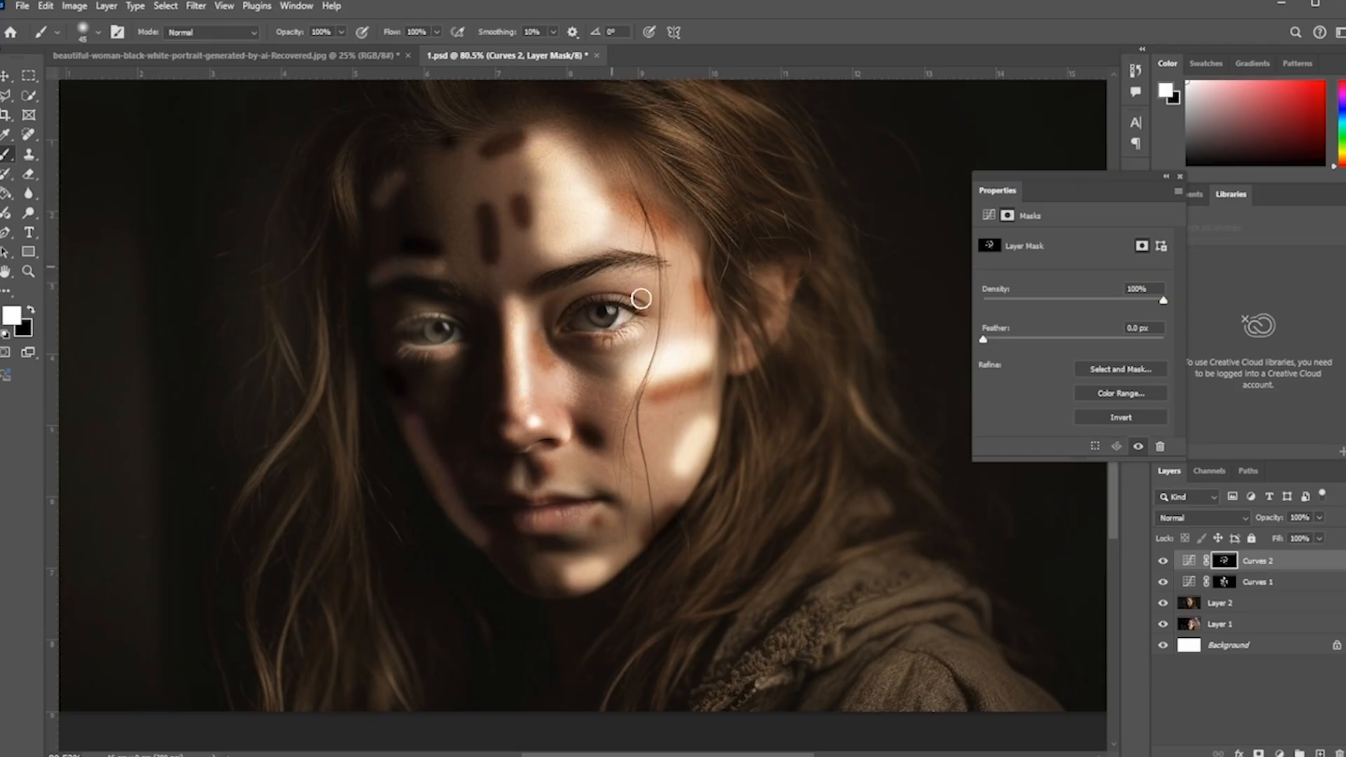
{"action": "left_click_drag", "start_coordinate": [589, 375], "coordinate": [611, 400]}
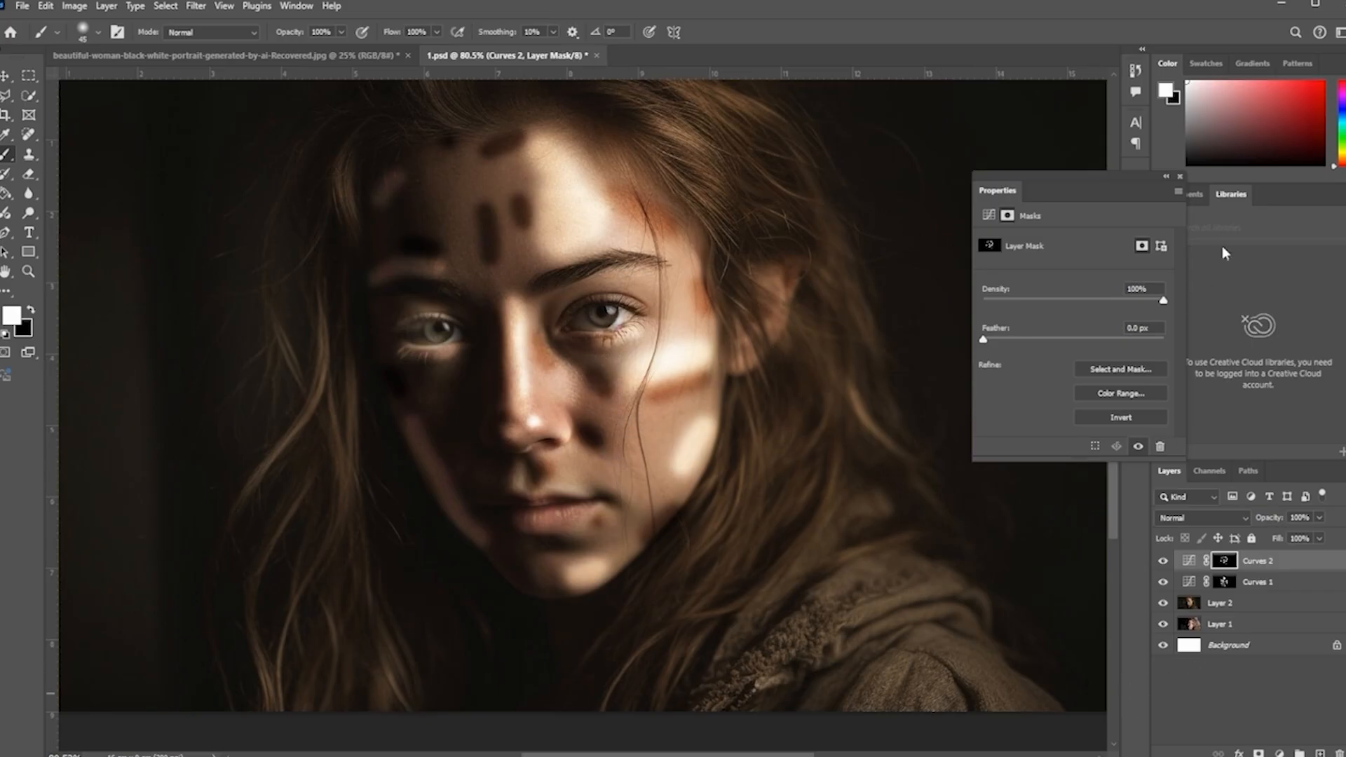
Step: Reopen the Curves 2 properties, select its layer mask and set the mask feather to 5.5 px
{"action": "left_click", "coordinate": [1179, 176]}
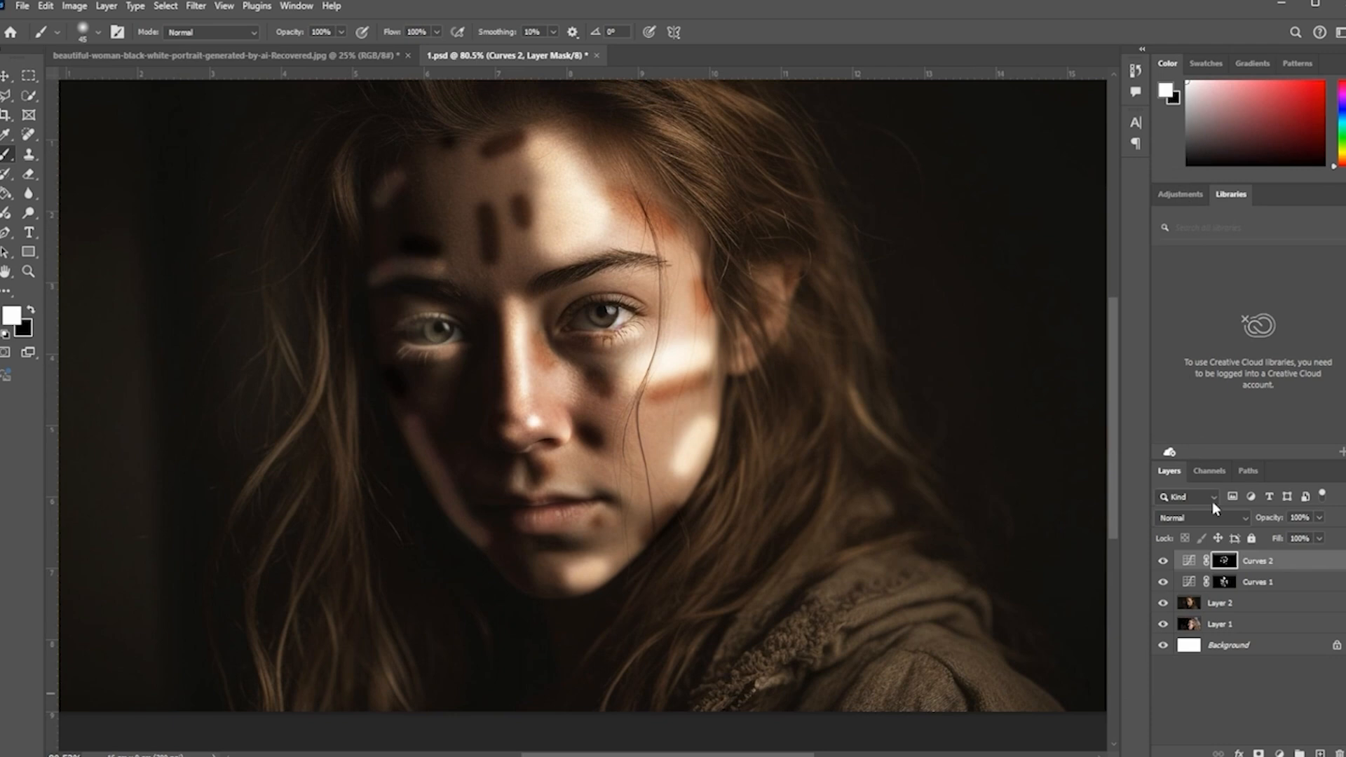
{"action": "double_click", "coordinate": [1189, 561]}
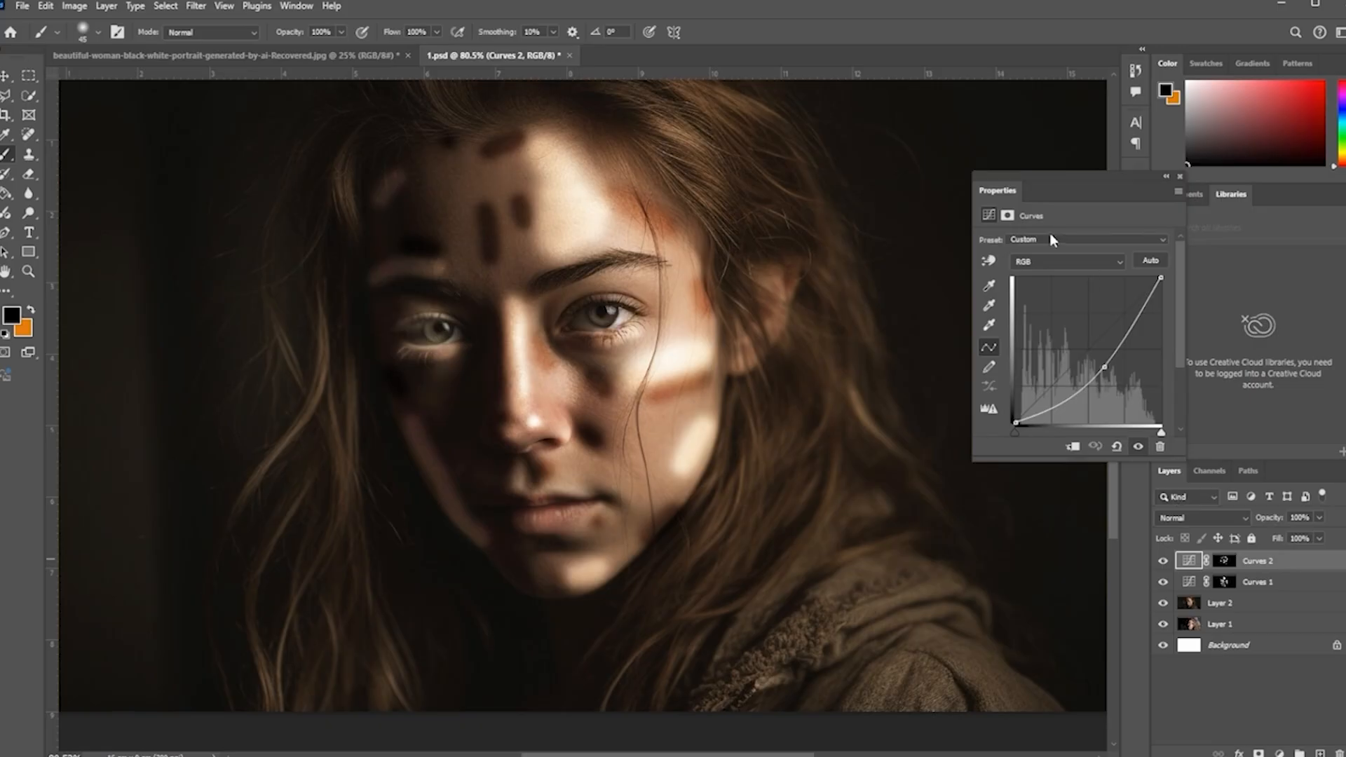
{"action": "left_click", "coordinate": [1014, 216]}
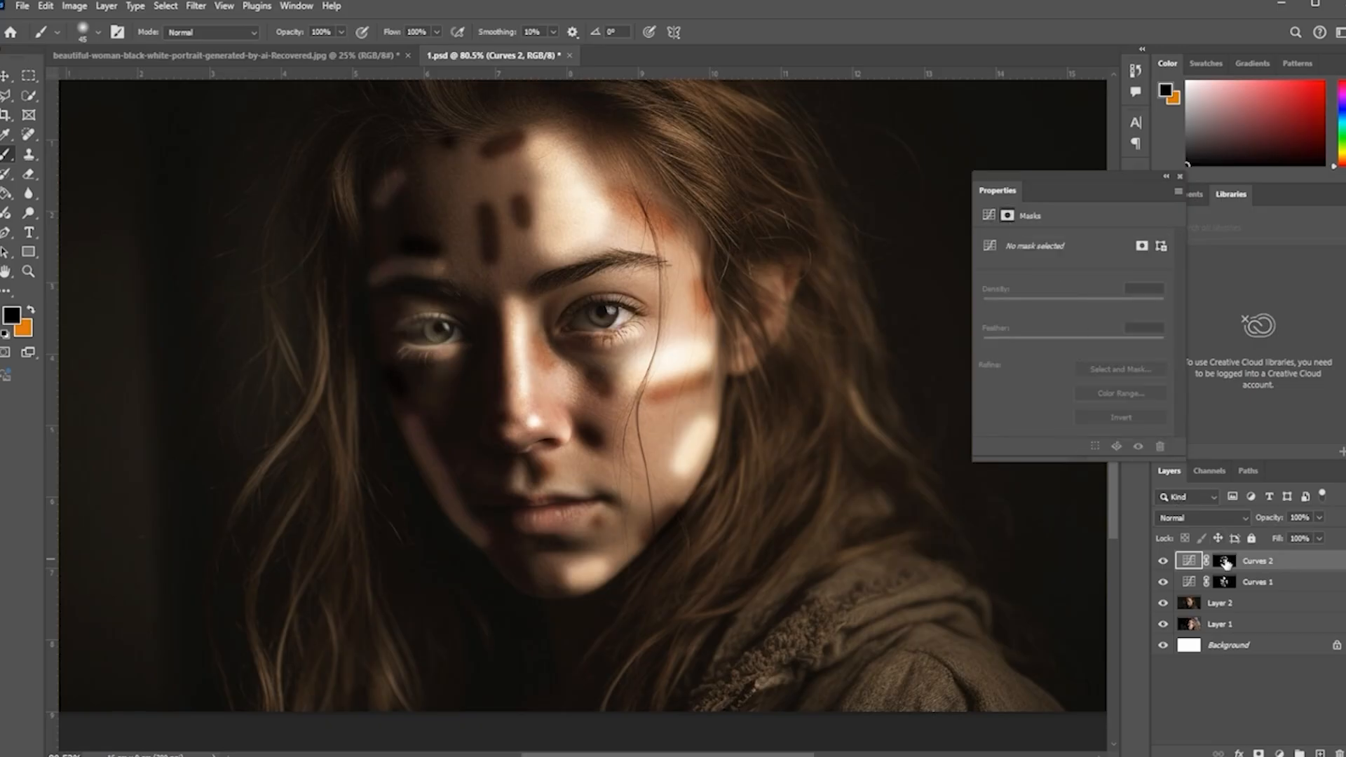
{"action": "left_click", "coordinate": [1187, 562]}
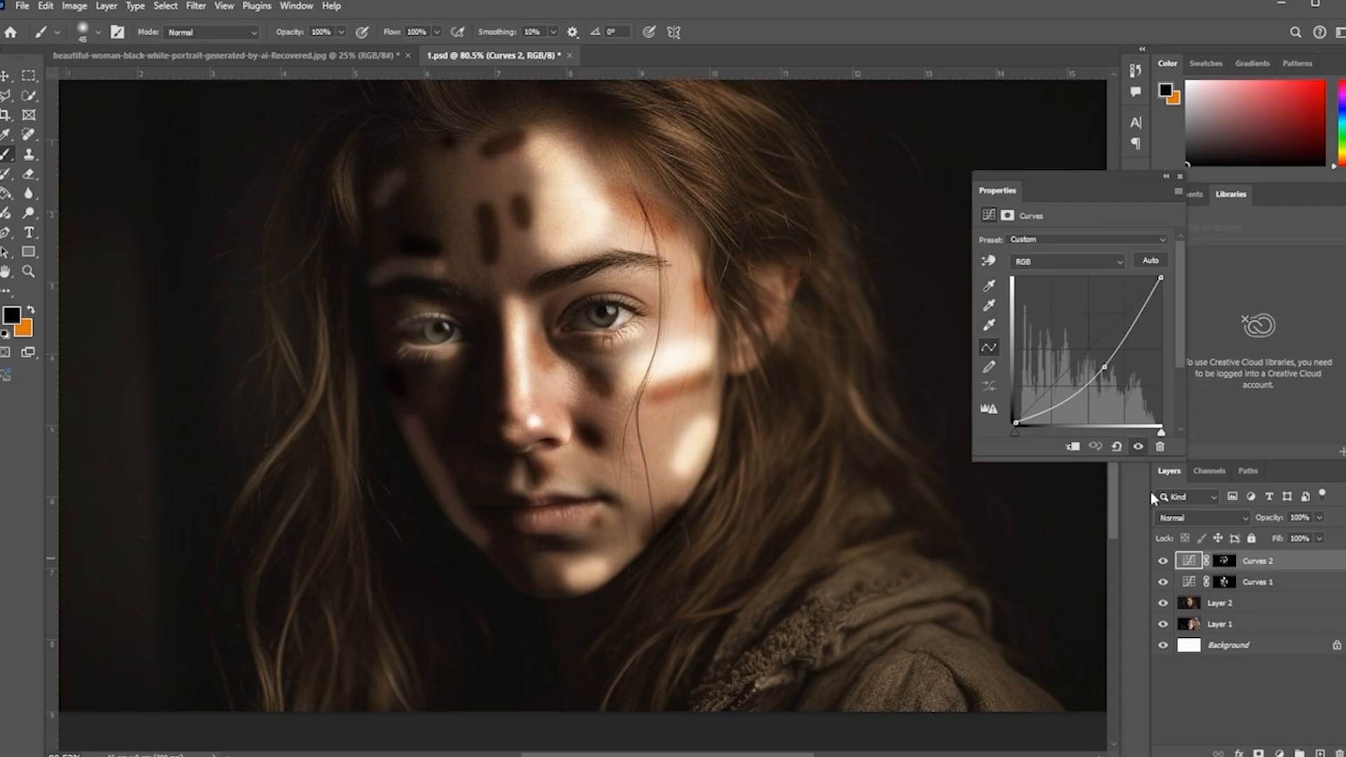
{"action": "left_click", "coordinate": [1008, 217]}
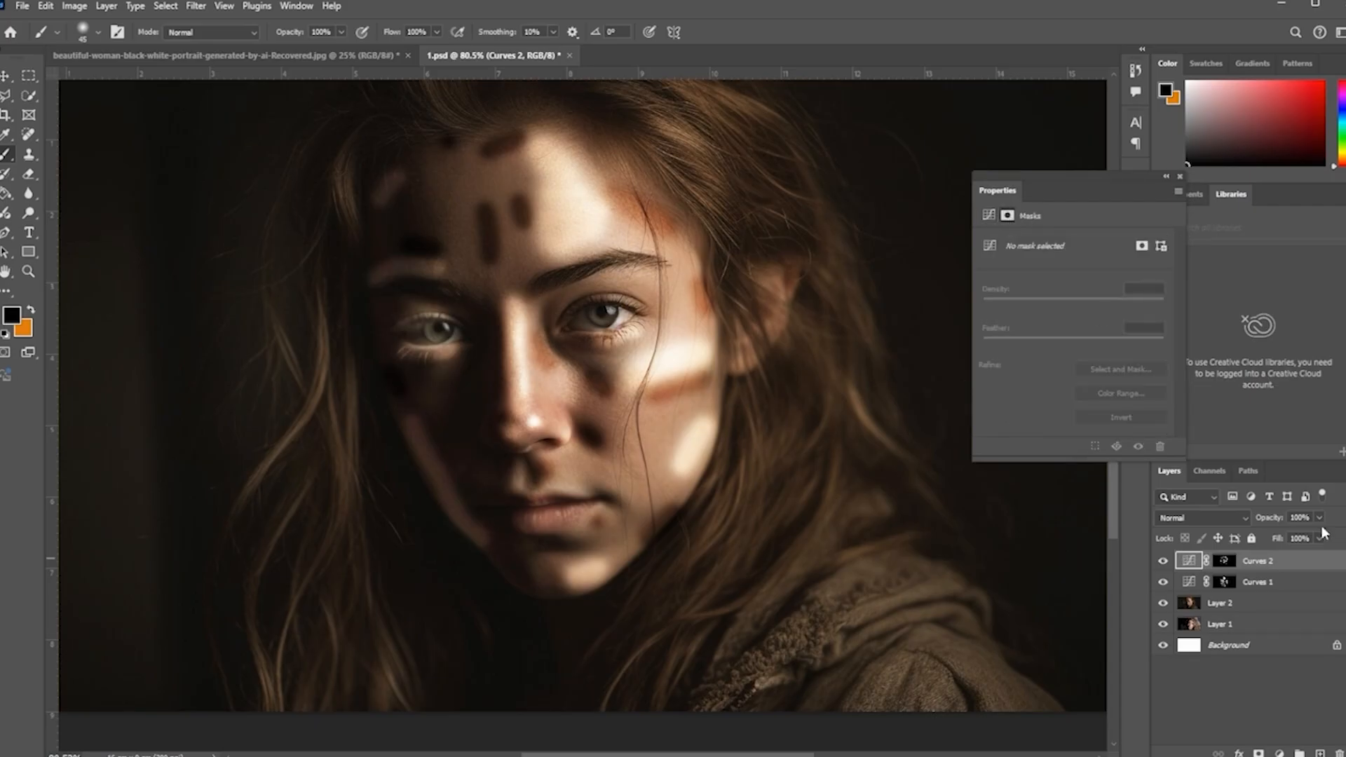
{"action": "left_click", "coordinate": [1270, 570]}
{"action": "left_click", "coordinate": [1225, 563]}
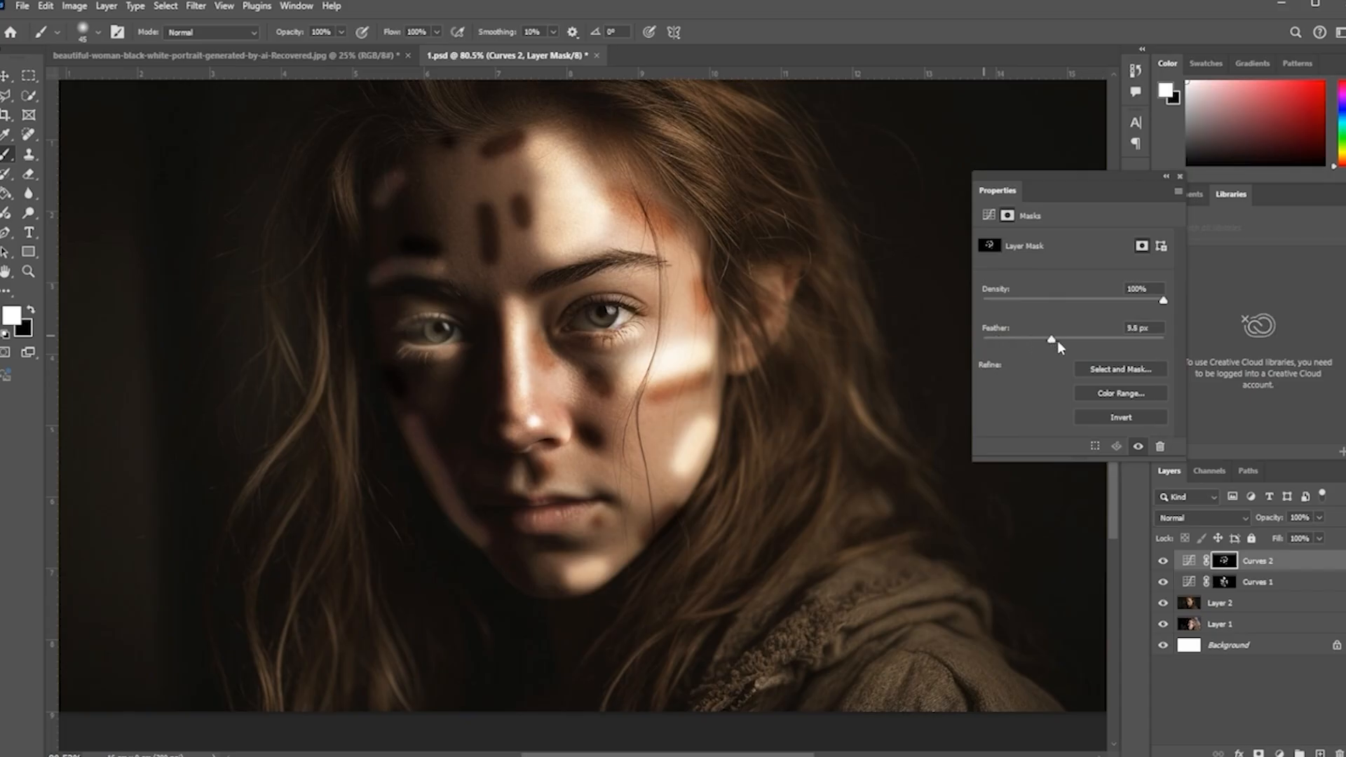
Step: Set the Curves 2 mask feather to 50 px, then select the Curves 1 mask and set its feather to 28.9 px
{"action": "left_click_drag", "start_coordinate": [1084, 347], "coordinate": [1097, 345]}
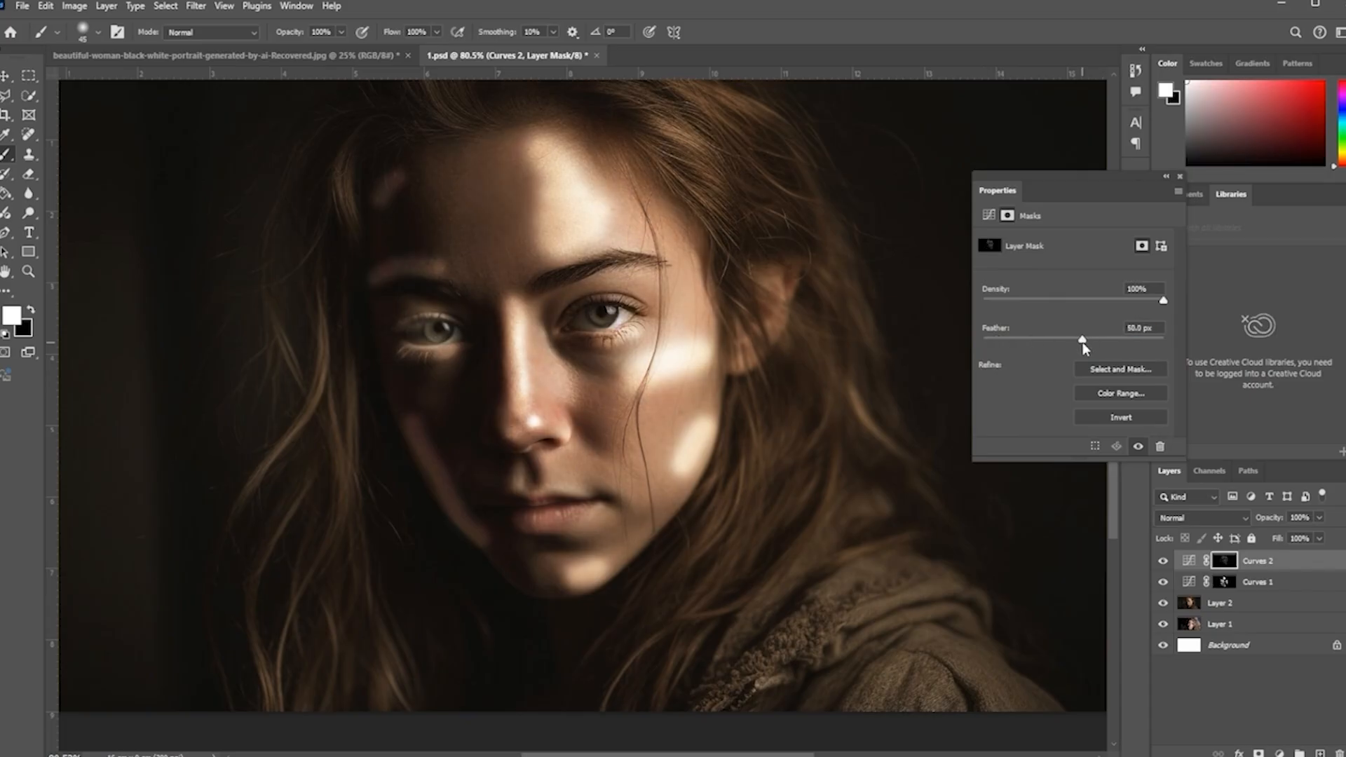
{"action": "left_click", "coordinate": [1225, 583]}
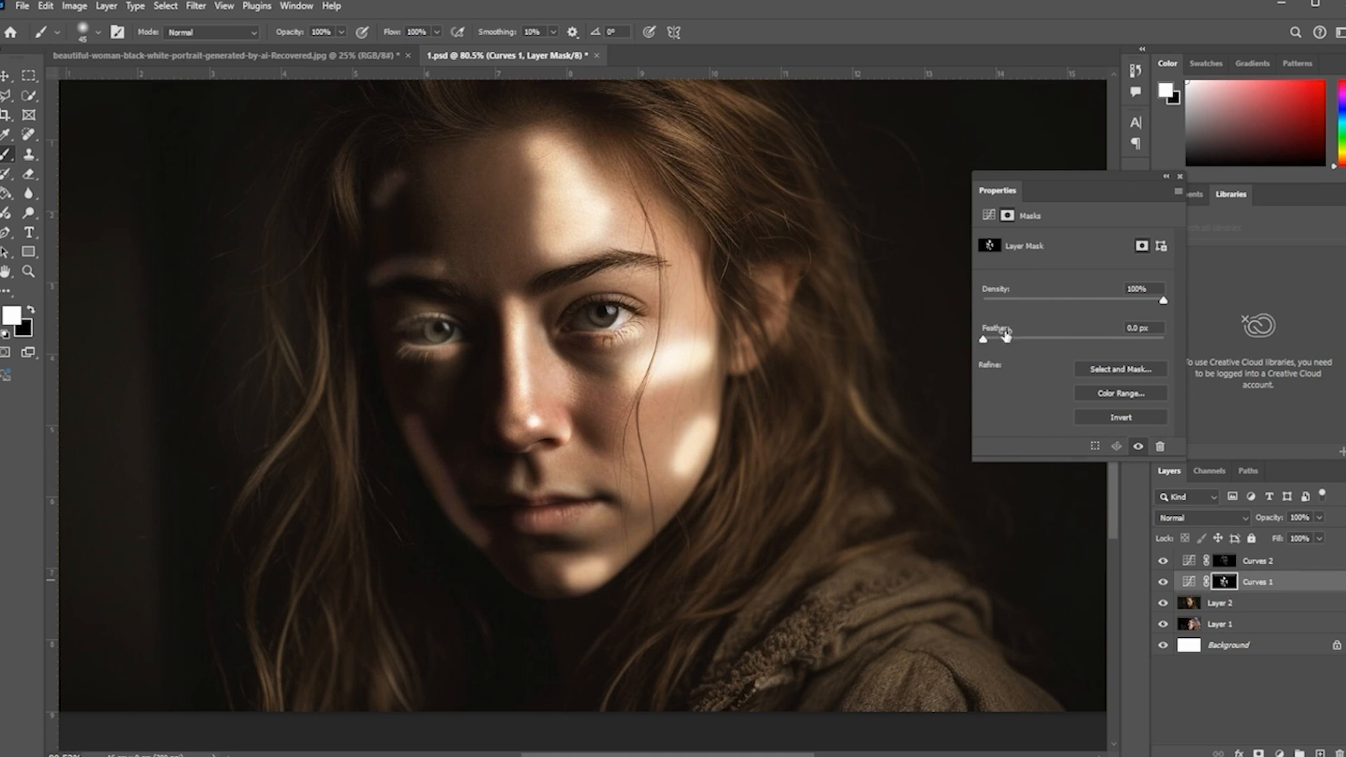
{"action": "left_click_drag", "start_coordinate": [1067, 346], "coordinate": [1069, 346]}
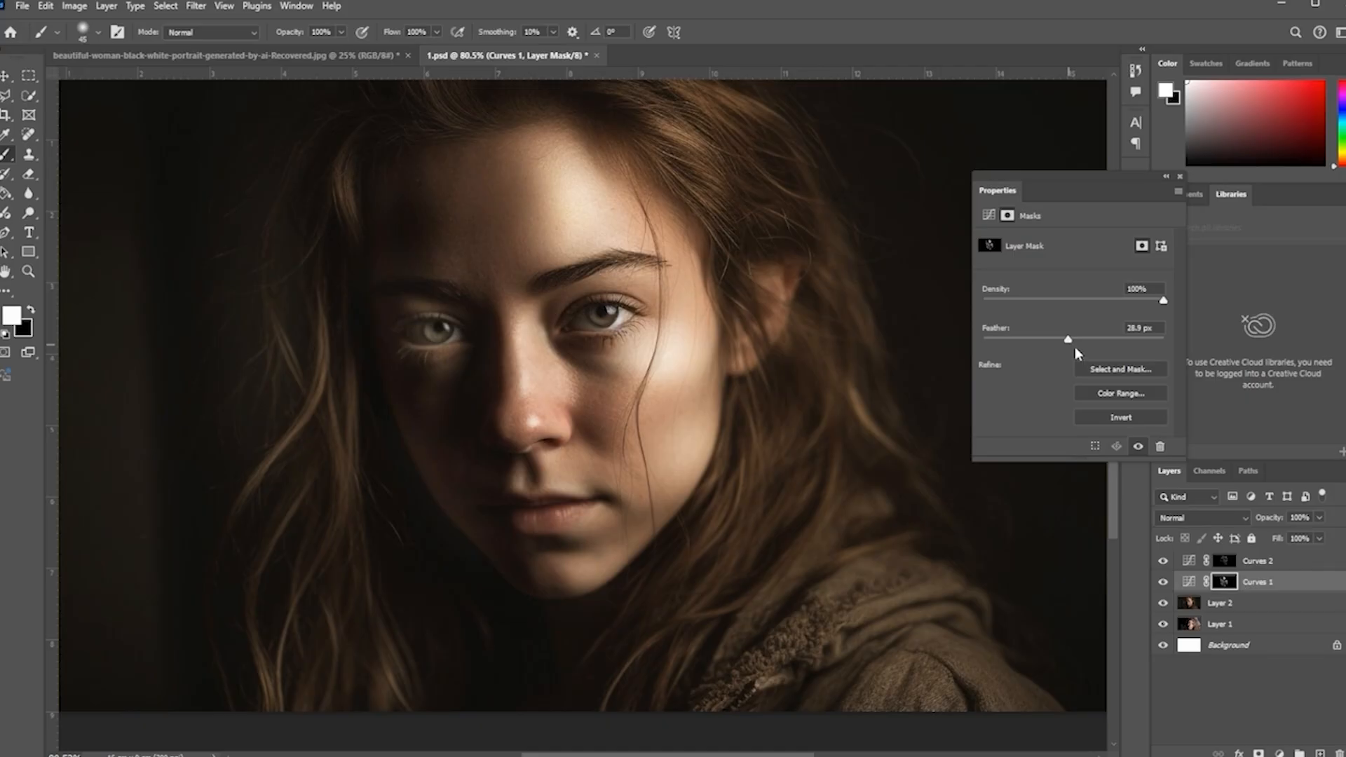
Step: Select both Curves adjustment layers and group them together
{"action": "left_click", "coordinate": [1290, 564], "text": "shift"}
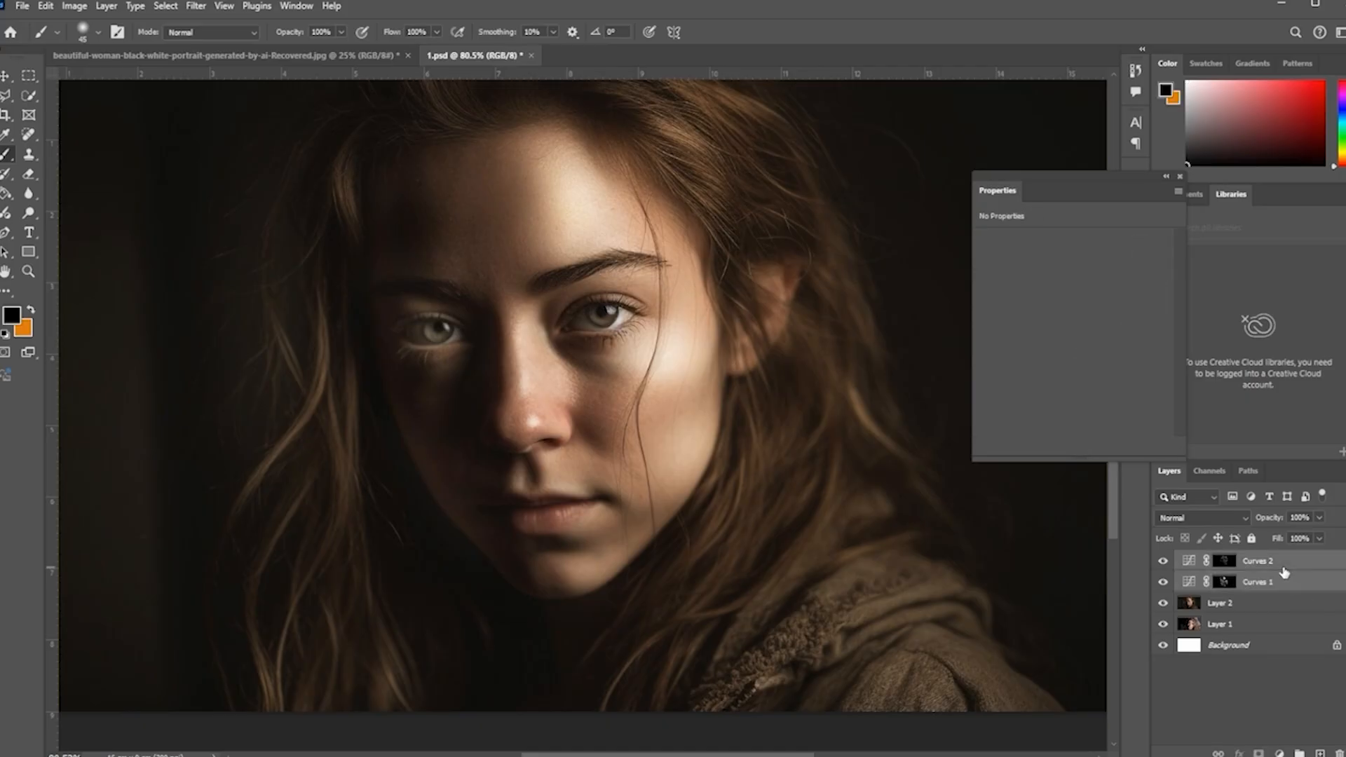
{"action": "key", "text": "ctrl+g"}
Step: Toggle the new group's visibility on and off to compare the portrait with and without the light and shadow effect
{"action": "left_click", "coordinate": [1163, 561]}
{"action": "left_click", "coordinate": [1163, 561]}
{"action": "left_click", "coordinate": [1162, 560]}
{"action": "left_click", "coordinate": [1163, 561]}
{"action": "scroll", "coordinate": [707, 447], "scroll_direction": "down", "scroll_amount": 3}
{"action": "scroll", "coordinate": [708, 447], "scroll_direction": "down", "scroll_amount": 3}
{"action": "scroll", "coordinate": [707, 447], "scroll_direction": "up", "scroll_amount": 3}
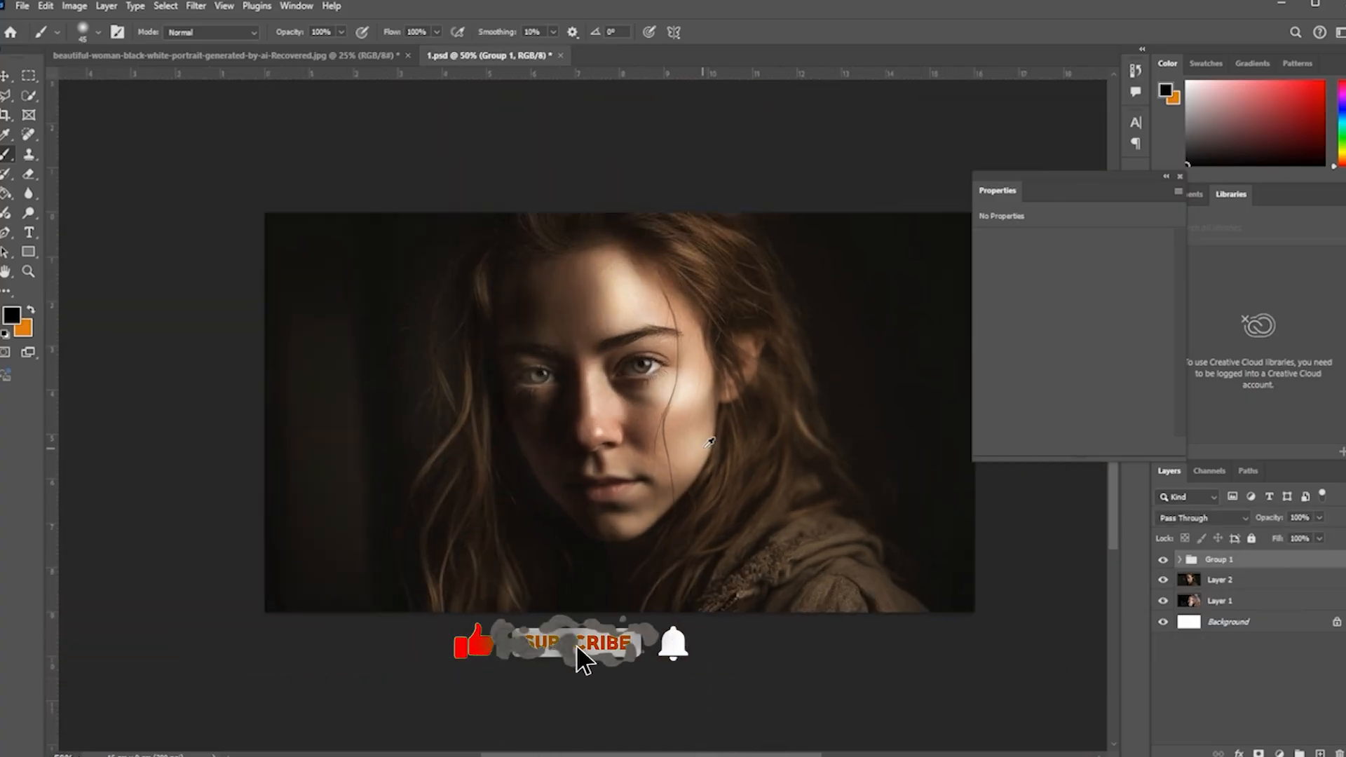
{"action": "left_click", "coordinate": [1159, 565]}
{"action": "left_click", "coordinate": [1160, 565]}
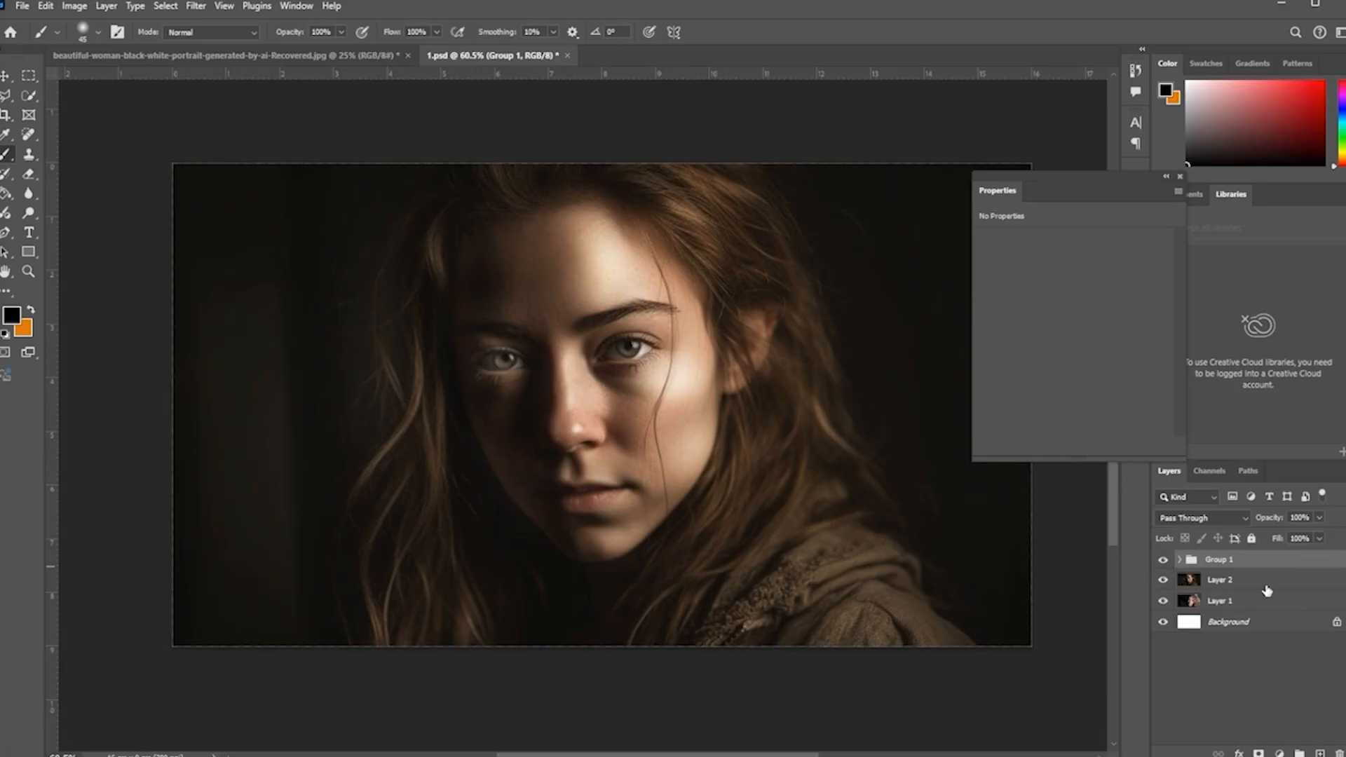
Step: Lower the group's opacity to 86% and dismiss the brush warning
{"action": "left_click", "coordinate": [1319, 519]}
{"action": "left_click", "coordinate": [1042, 716]}
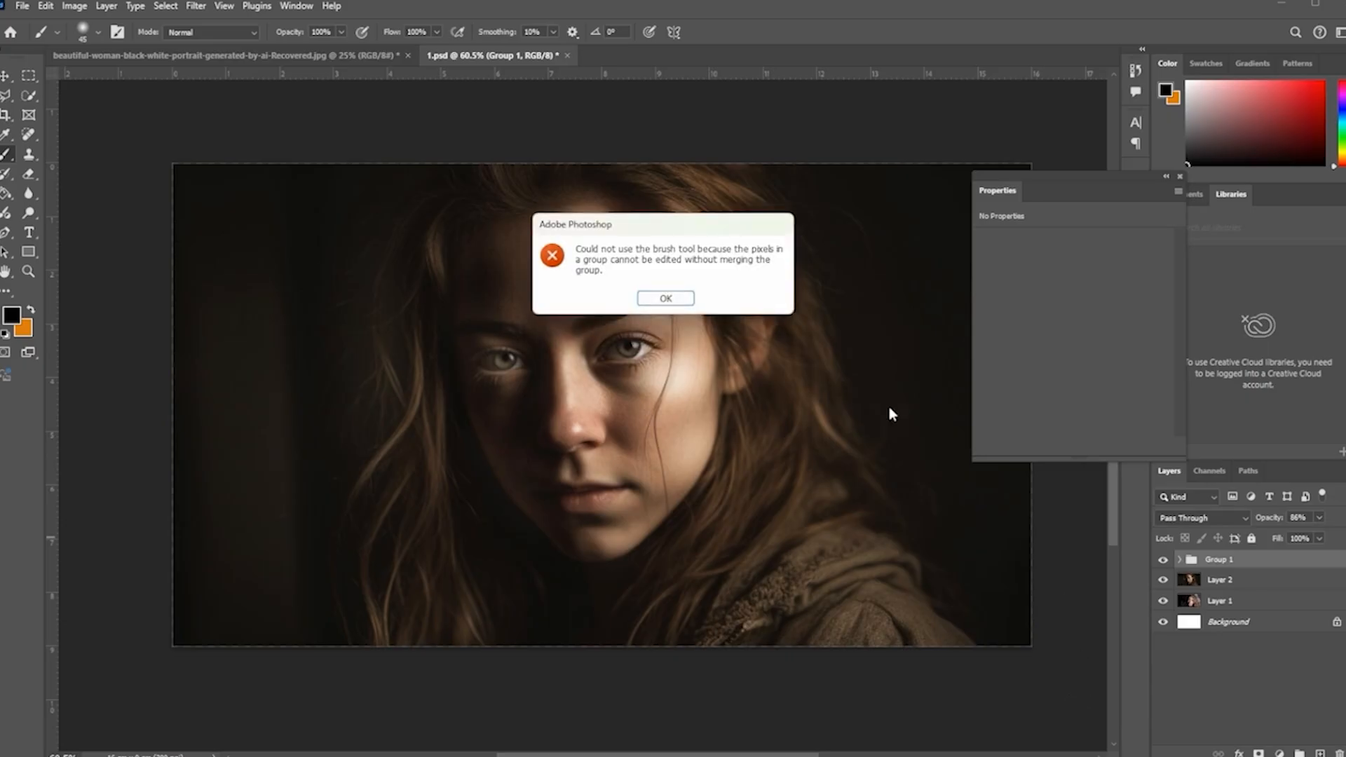
{"action": "left_click", "coordinate": [653, 300]}
Step: Delete the group and Layer 2, leaving only the curly-haired portrait on Layer 1
{"action": "key", "text": "Delete"}
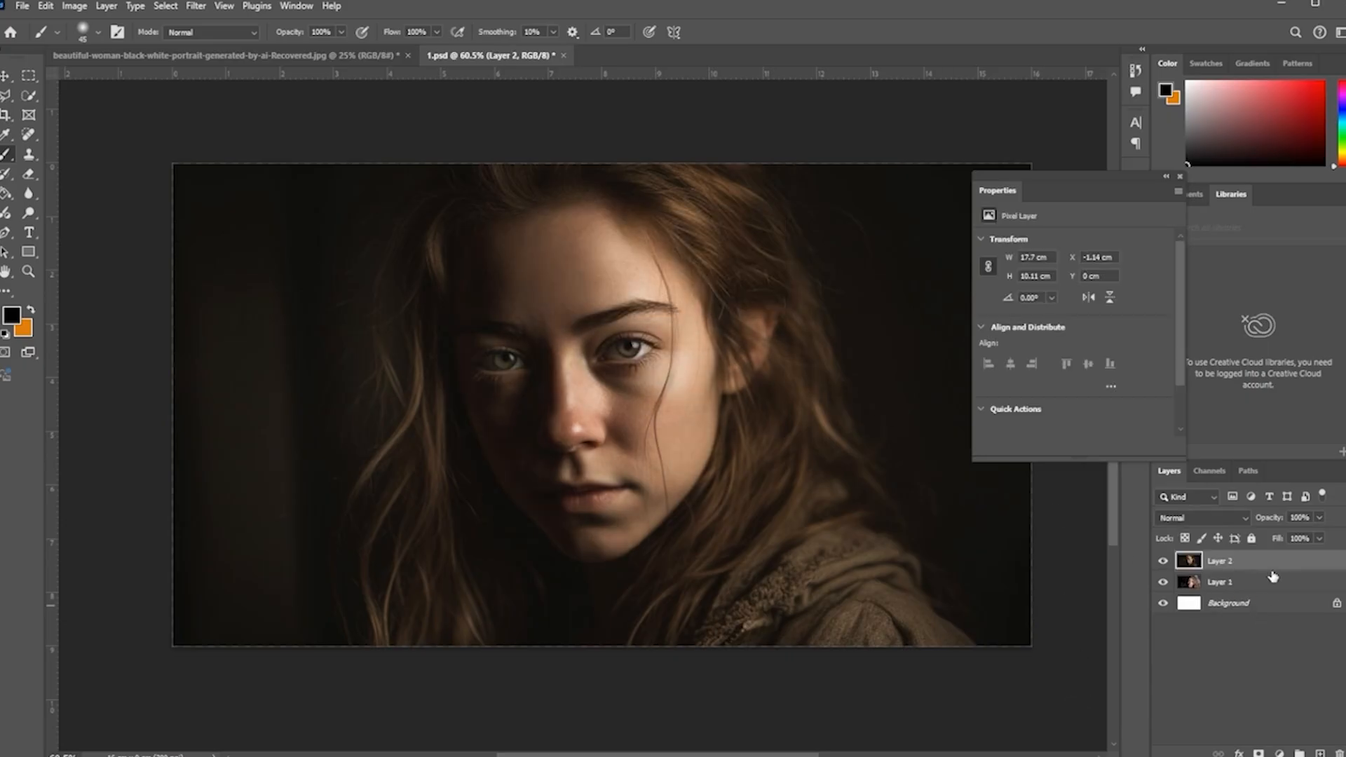
{"action": "key", "text": "Delete"}
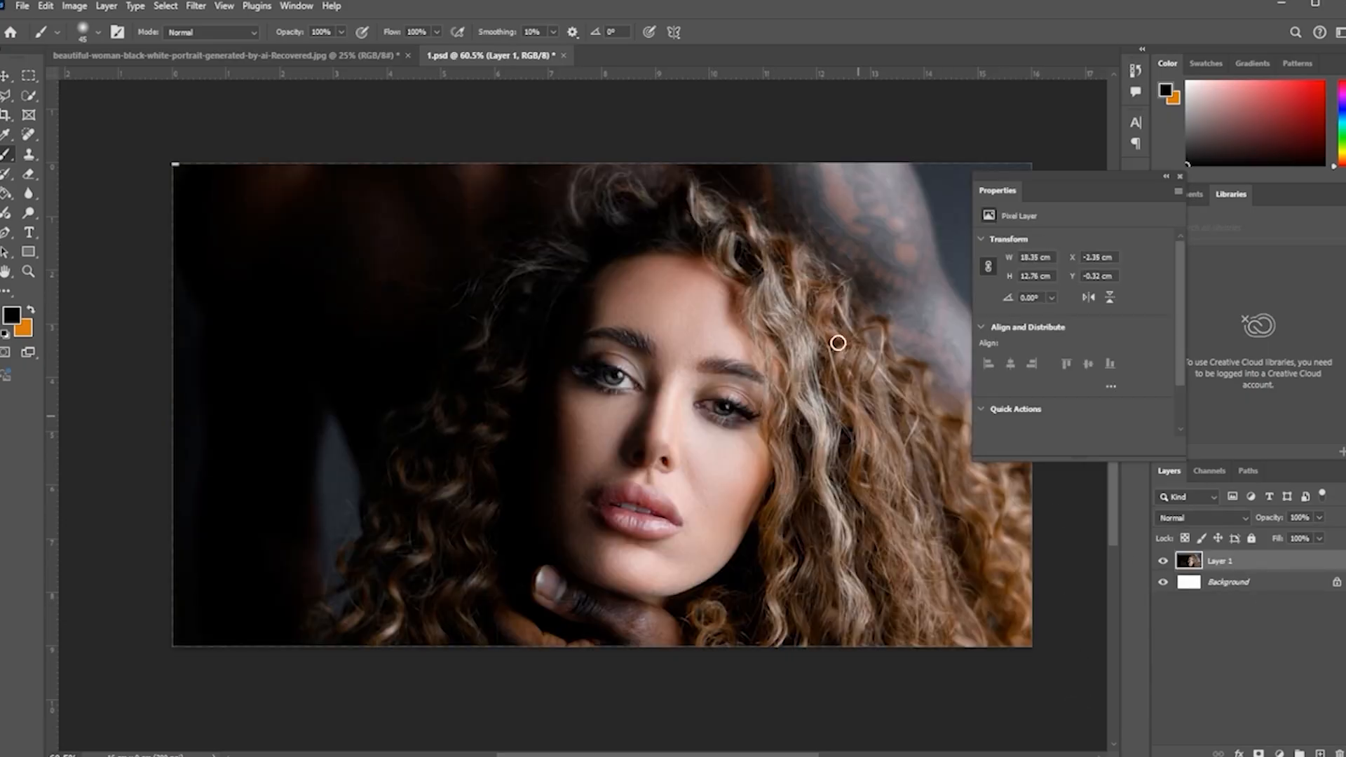
Step: Add a Curves adjustment layer above Layer 1 and bend the curve upward to brighten the image
{"action": "left_click", "coordinate": [1180, 176]}
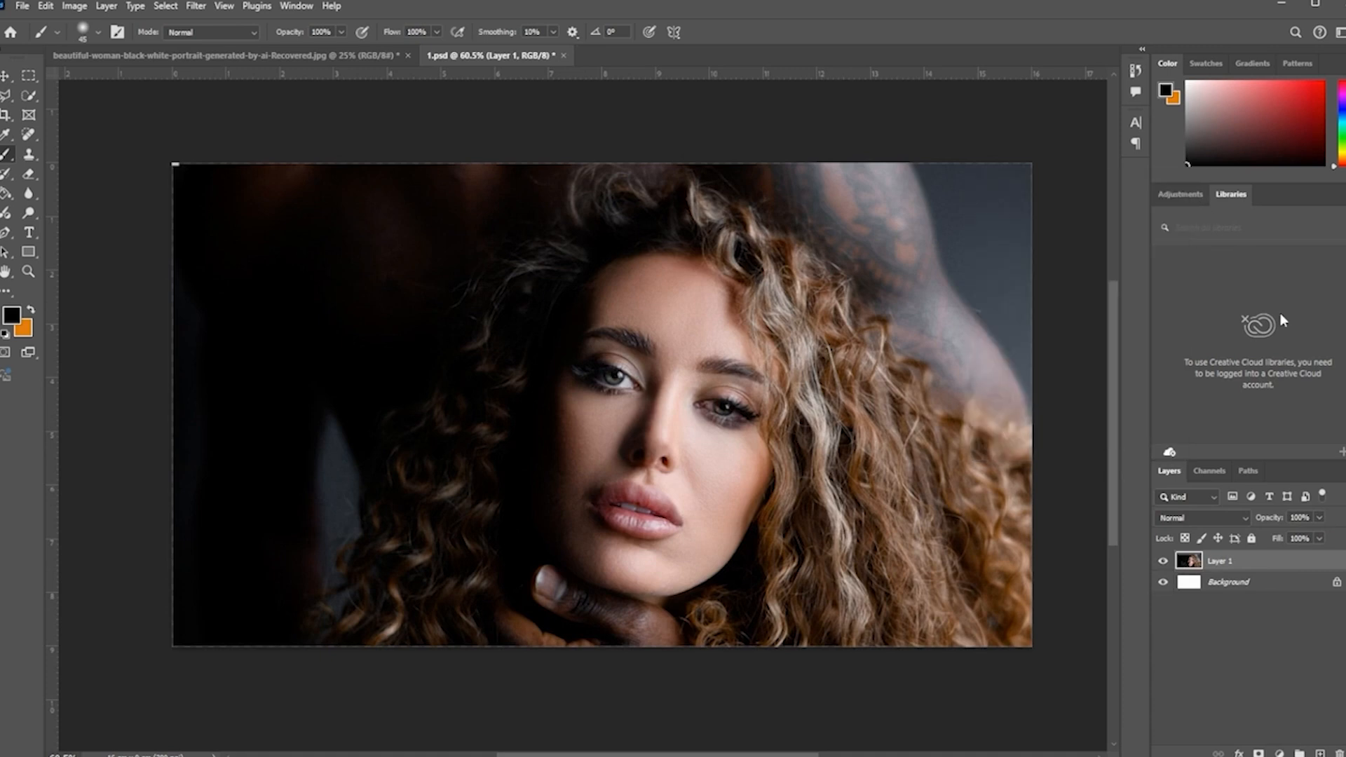
{"action": "left_click", "coordinate": [1276, 753]}
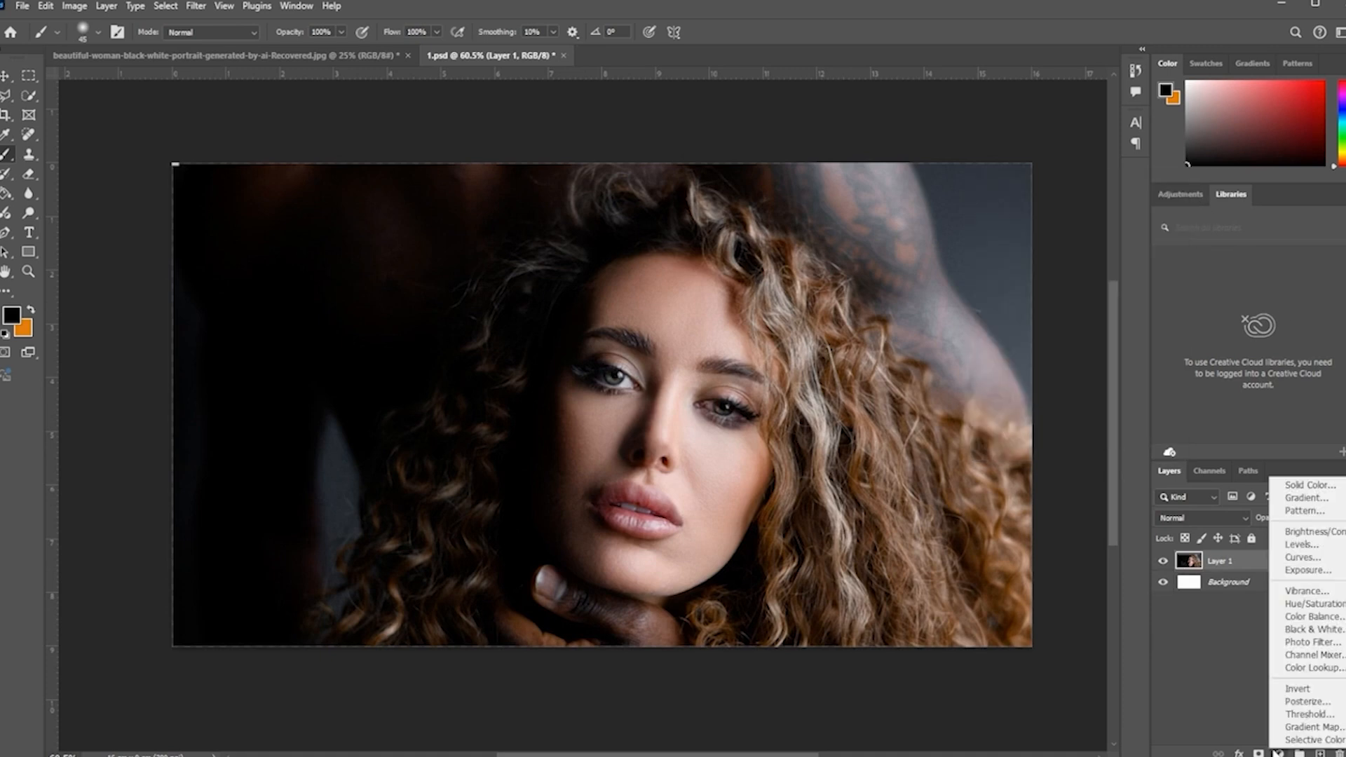
{"action": "left_click", "coordinate": [1304, 558]}
{"action": "left_click_drag", "start_coordinate": [1080, 354], "coordinate": [1061, 338]}
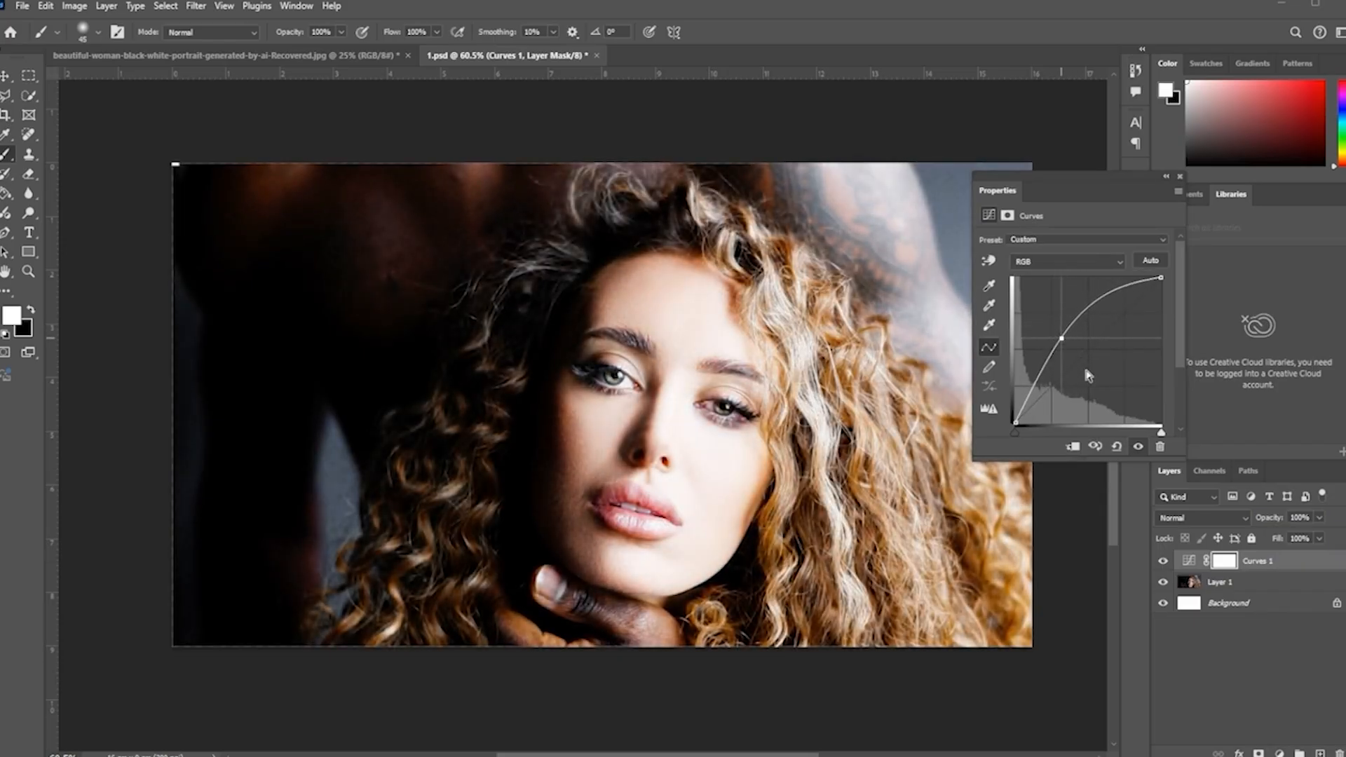
Step: Invert the Curves 1 mask to black and paint a light streak down the bridge of the nose
{"action": "key", "text": "ctrl+i"}
{"action": "scroll", "coordinate": [652, 401], "scroll_direction": "up", "scroll_amount": 2}
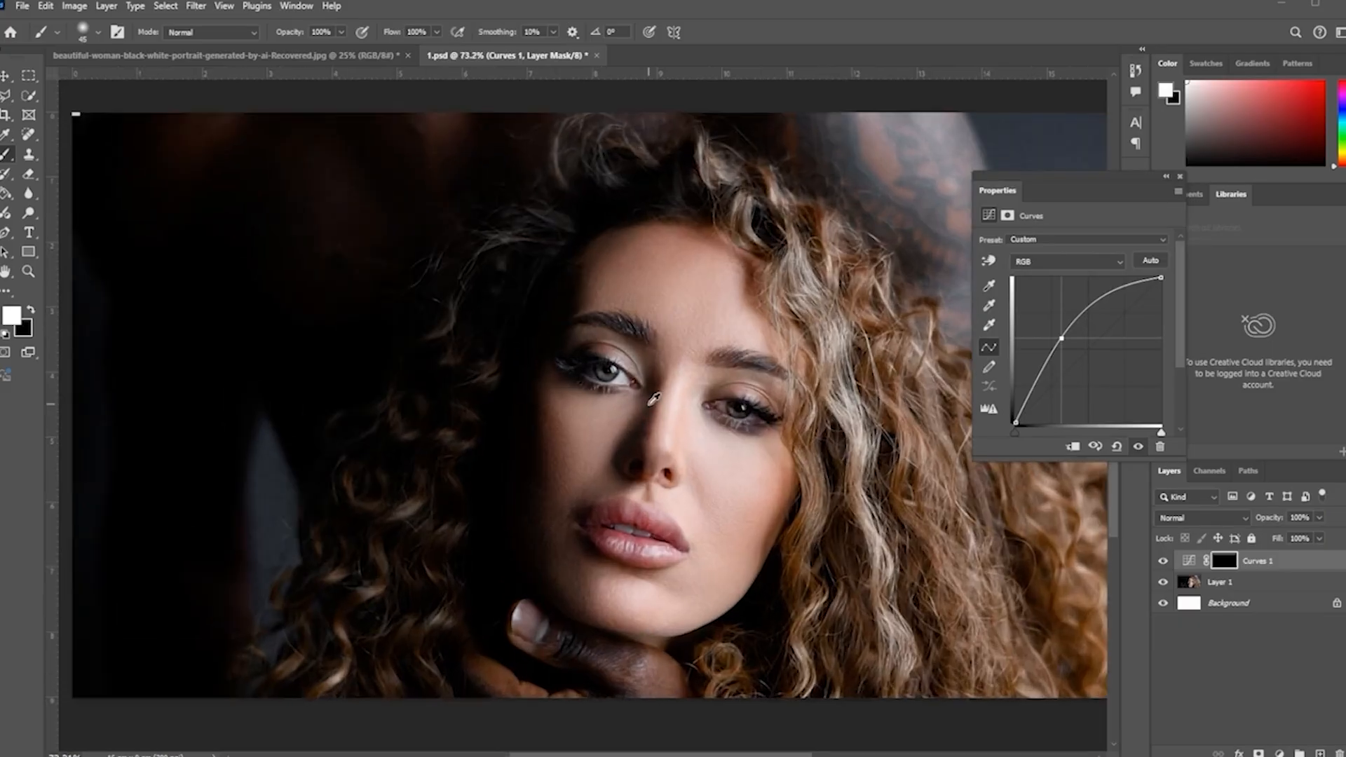
{"action": "scroll", "coordinate": [652, 401], "scroll_direction": "up", "scroll_amount": 1}
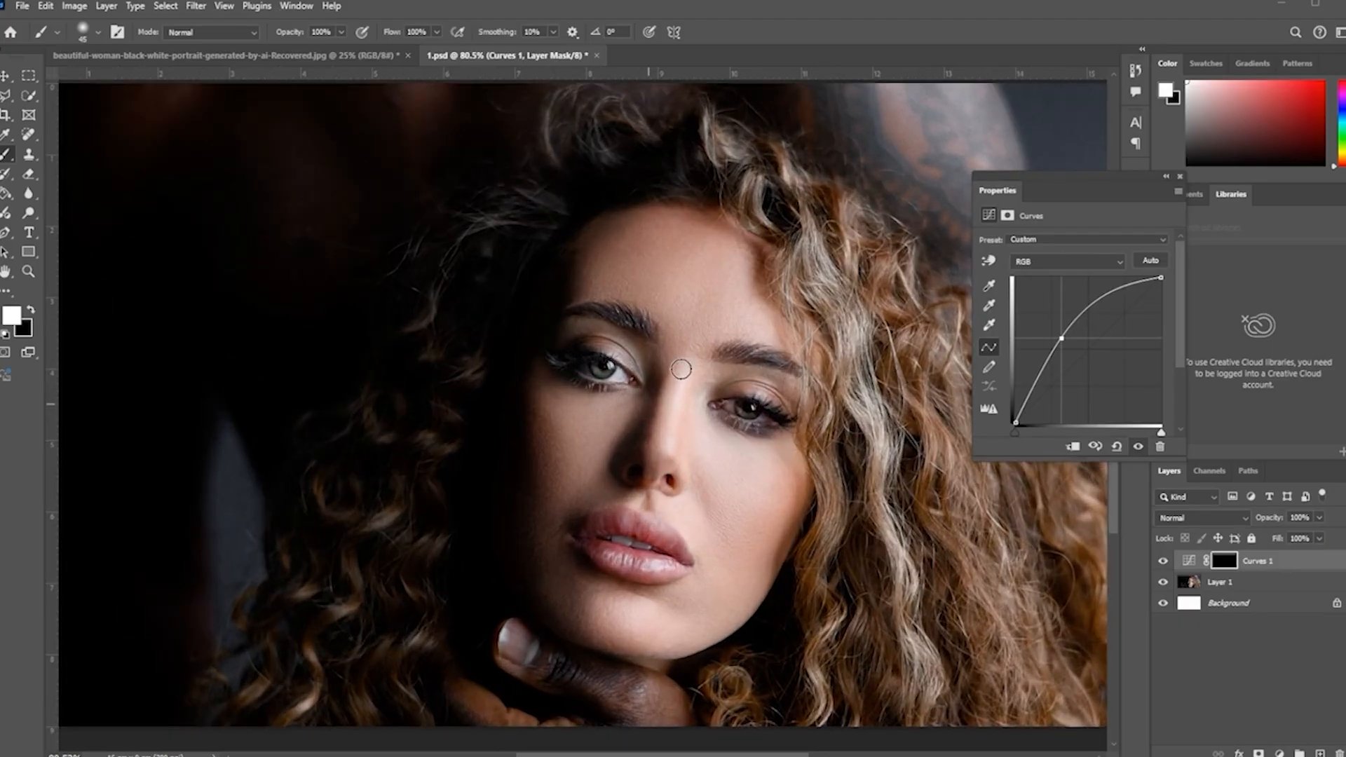
{"action": "left_click_drag", "start_coordinate": [673, 372], "coordinate": [668, 420]}
{"action": "key", "text": "ctrl+z"}
{"action": "left_click_drag", "start_coordinate": [689, 365], "coordinate": [670, 455]}
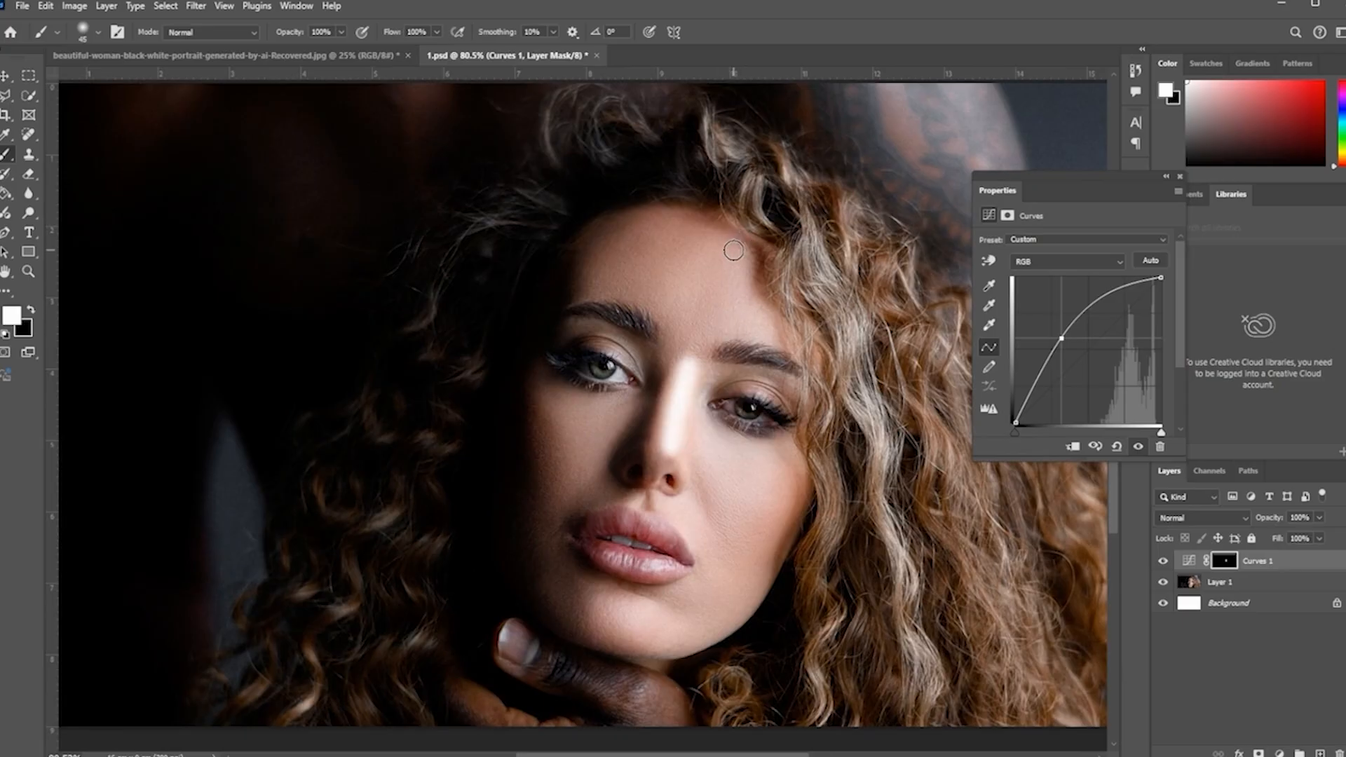
Step: Paint light patches on the Curves 1 mask over the forehead, chin, right cheek and jaw
{"action": "mouse_move", "coordinate": [708, 249]}
{"action": "left_mouse_down"}
{"action": "mouse_move", "coordinate": [742, 261]}
{"action": "mouse_move", "coordinate": [736, 282]}
{"action": "mouse_move", "coordinate": [684, 274]}
{"action": "mouse_move", "coordinate": [730, 330]}
{"action": "left_mouse_up"}
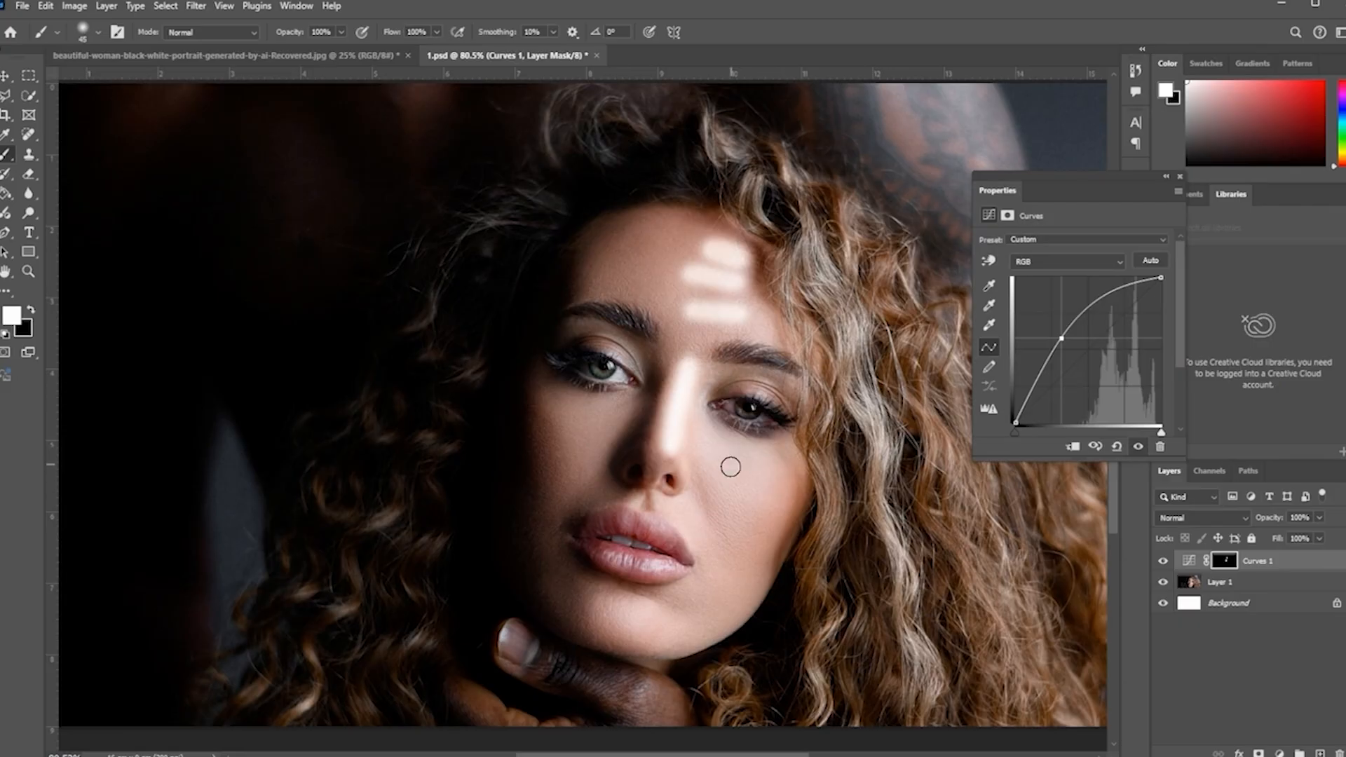
{"action": "mouse_move", "coordinate": [655, 547]}
{"action": "left_mouse_down"}
{"action": "mouse_move", "coordinate": [635, 528]}
{"action": "mouse_move", "coordinate": [648, 558]}
{"action": "mouse_move", "coordinate": [596, 558]}
{"action": "mouse_move", "coordinate": [679, 587]}
{"action": "left_mouse_up"}
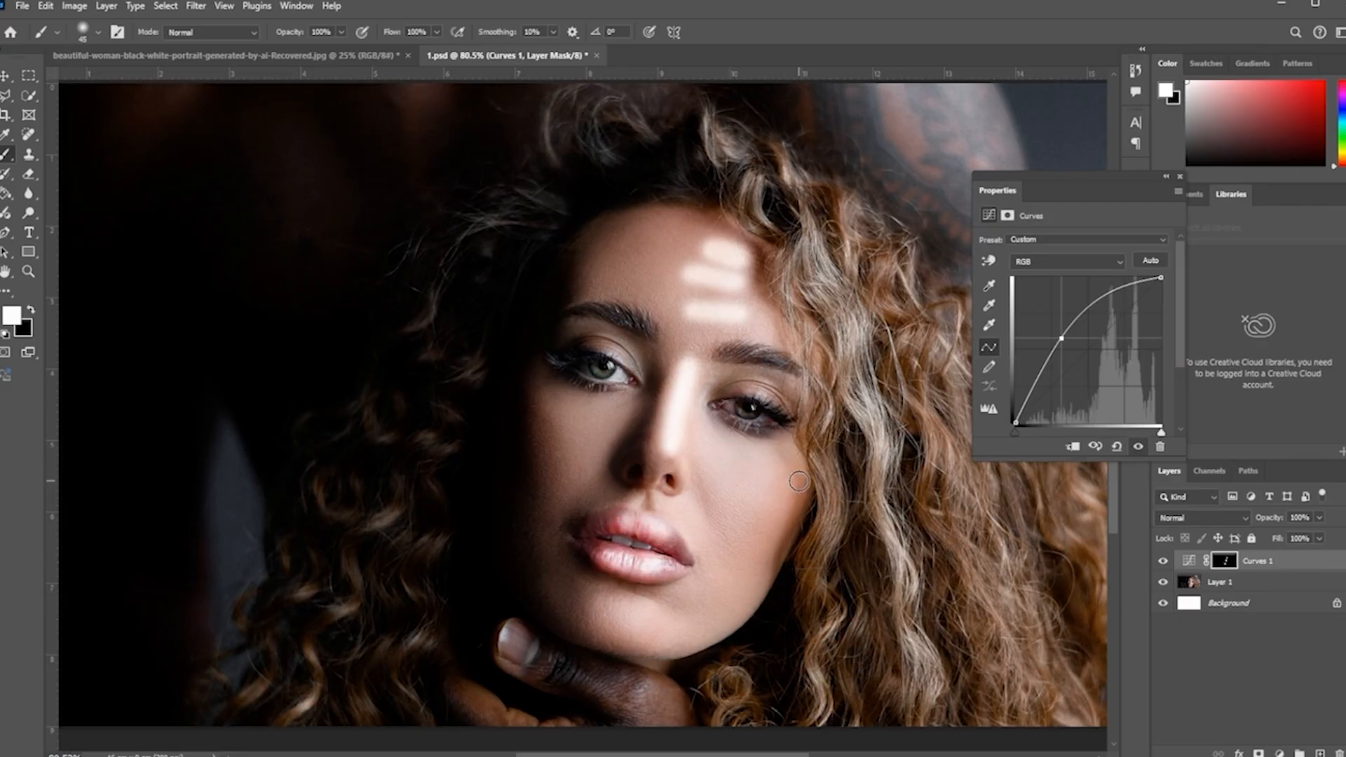
{"action": "left_click_drag", "start_coordinate": [726, 453], "coordinate": [751, 490]}
{"action": "mouse_move", "coordinate": [749, 545]}
{"action": "left_mouse_down"}
{"action": "mouse_move", "coordinate": [738, 576]}
{"action": "mouse_move", "coordinate": [754, 593]}
{"action": "mouse_move", "coordinate": [670, 622]}
{"action": "left_mouse_up"}
Step: Paint more light patches on the Curves 1 mask over the left cheek, left temple and upper forehead
{"action": "left_click_drag", "start_coordinate": [544, 402], "coordinate": [533, 450]}
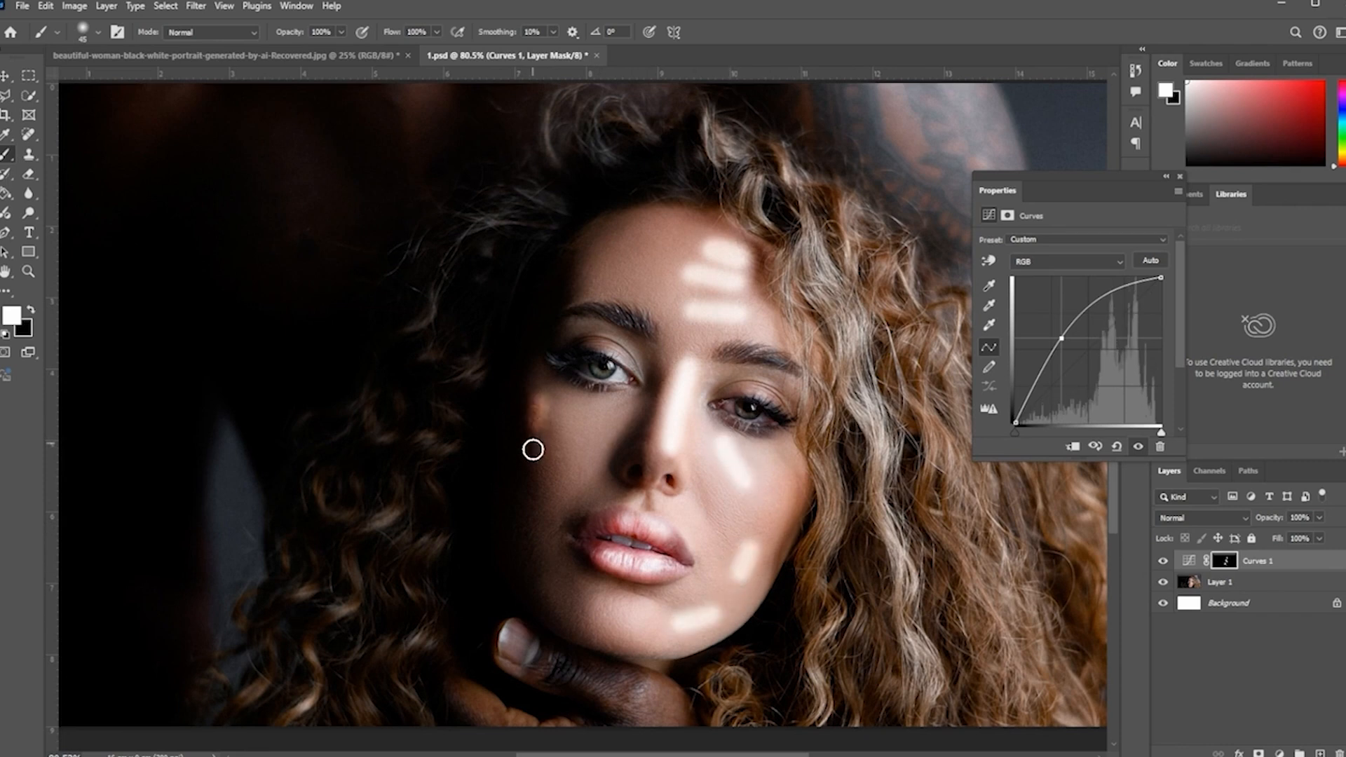
{"action": "mouse_move", "coordinate": [553, 377]}
{"action": "left_mouse_down"}
{"action": "mouse_move", "coordinate": [625, 360]}
{"action": "mouse_move", "coordinate": [569, 349]}
{"action": "left_mouse_up"}
{"action": "mouse_move", "coordinate": [643, 241]}
{"action": "left_mouse_down"}
{"action": "mouse_move", "coordinate": [604, 245]}
{"action": "mouse_move", "coordinate": [589, 271]}
{"action": "left_mouse_up"}
{"action": "left_click_drag", "start_coordinate": [627, 438], "coordinate": [587, 457]}
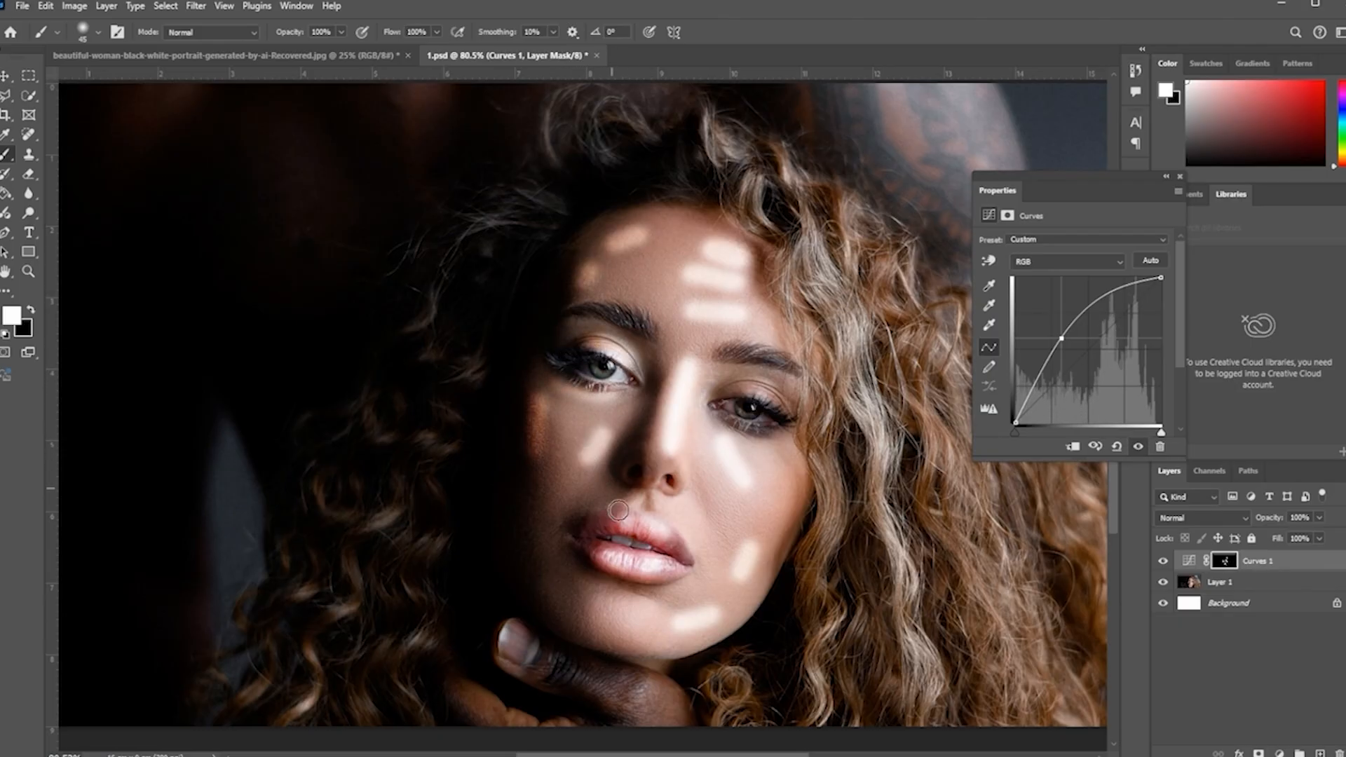
Step: Switch the Curves 1 properties to its mask and set the feather to 63.9 px
{"action": "left_click", "coordinate": [1008, 216]}
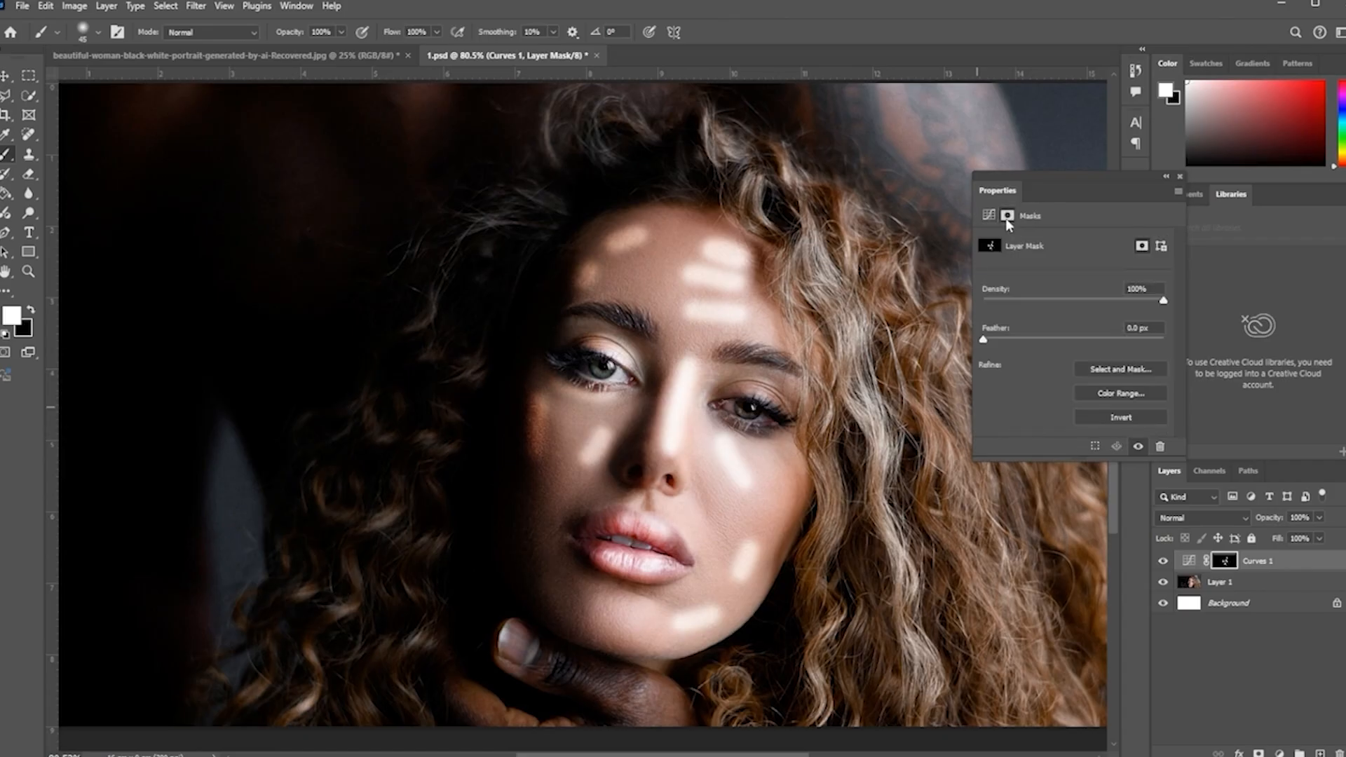
{"action": "left_click_drag", "start_coordinate": [1044, 341], "coordinate": [1071, 351]}
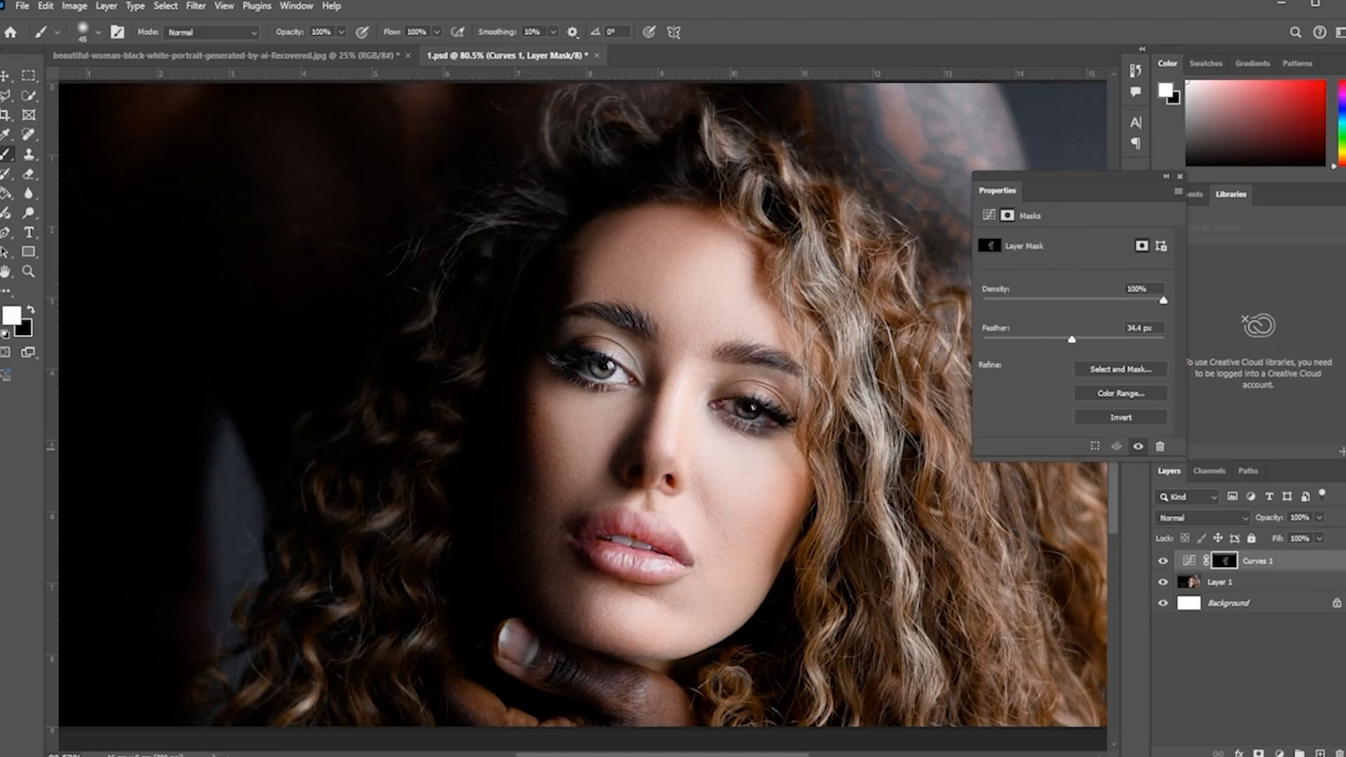
{"action": "left_click_drag", "start_coordinate": [1078, 342], "coordinate": [1088, 342]}
Step: Add a second Curves adjustment layer and pull the curve down to darken the image
{"action": "left_click", "coordinate": [1280, 753]}
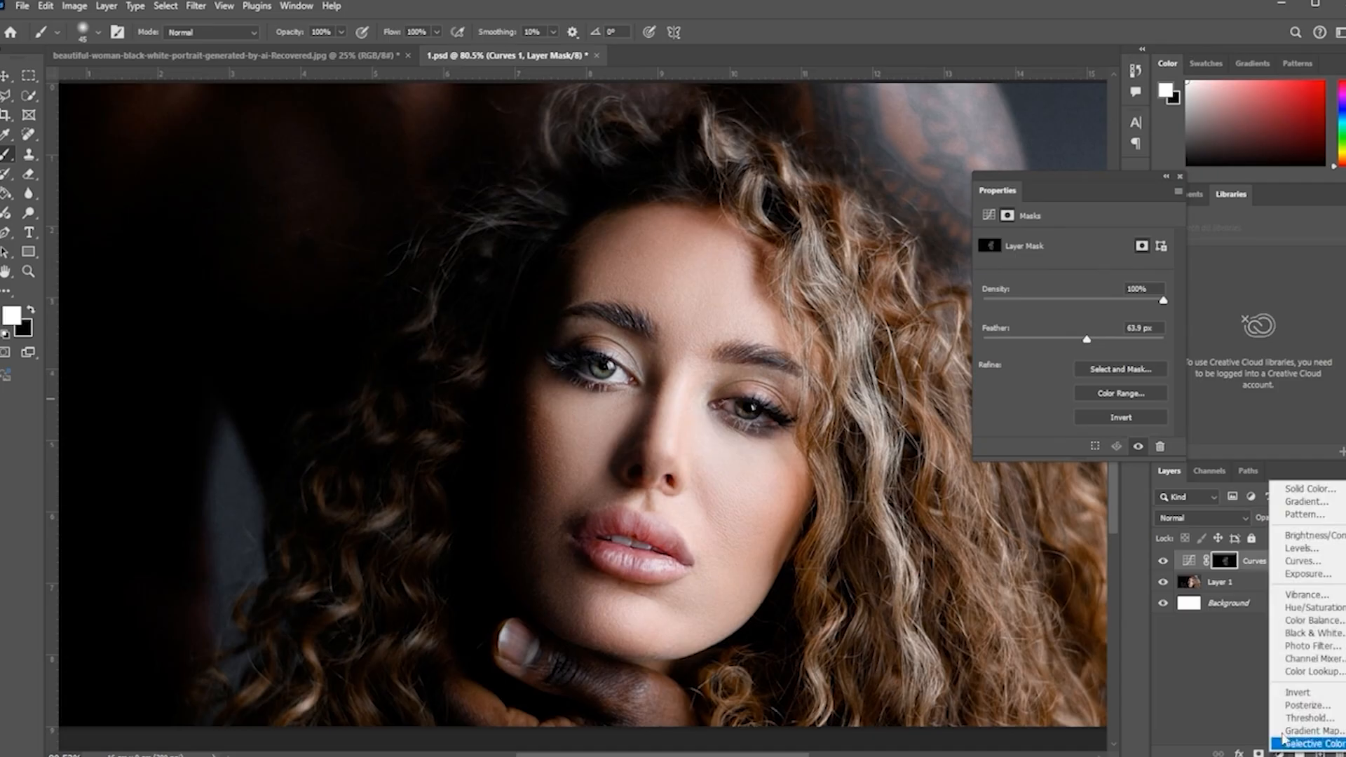
{"action": "left_click", "coordinate": [1289, 563]}
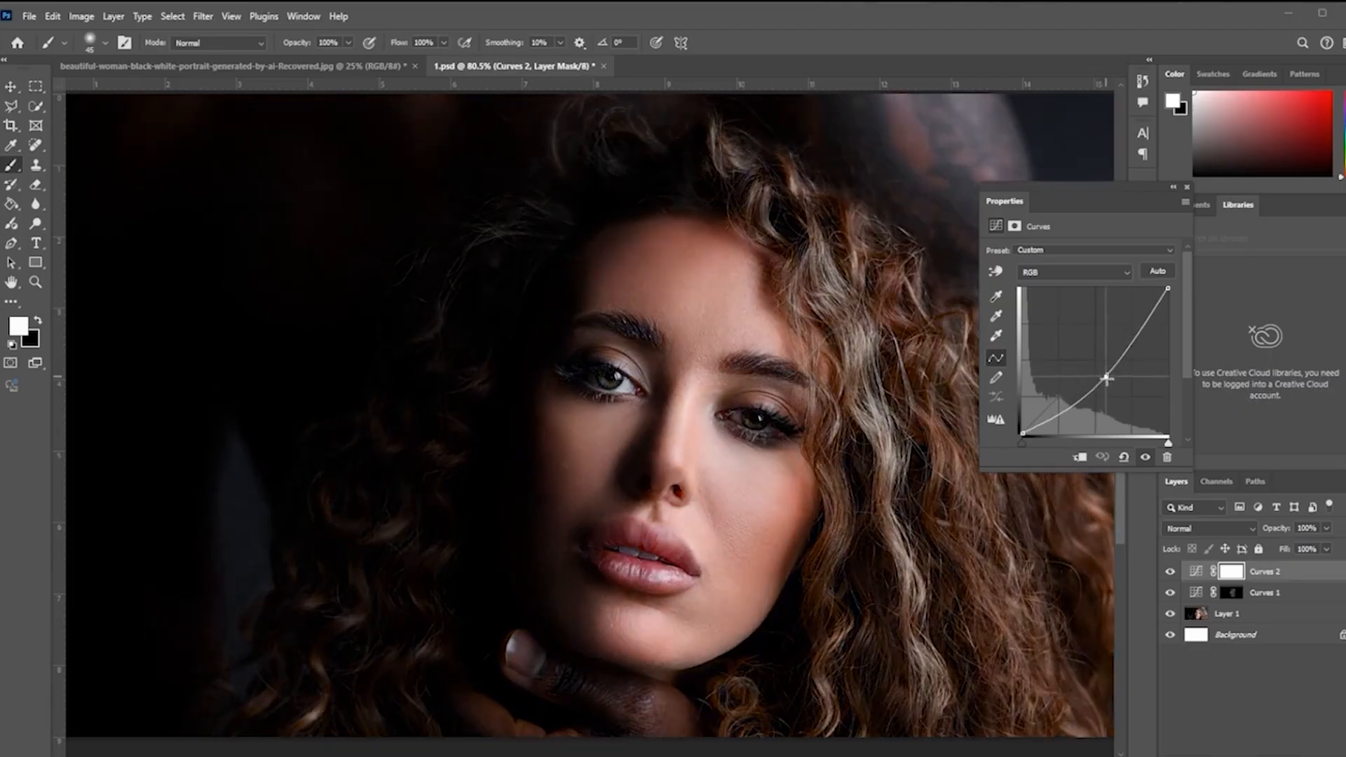
{"action": "left_click_drag", "start_coordinate": [1100, 372], "coordinate": [1114, 384]}
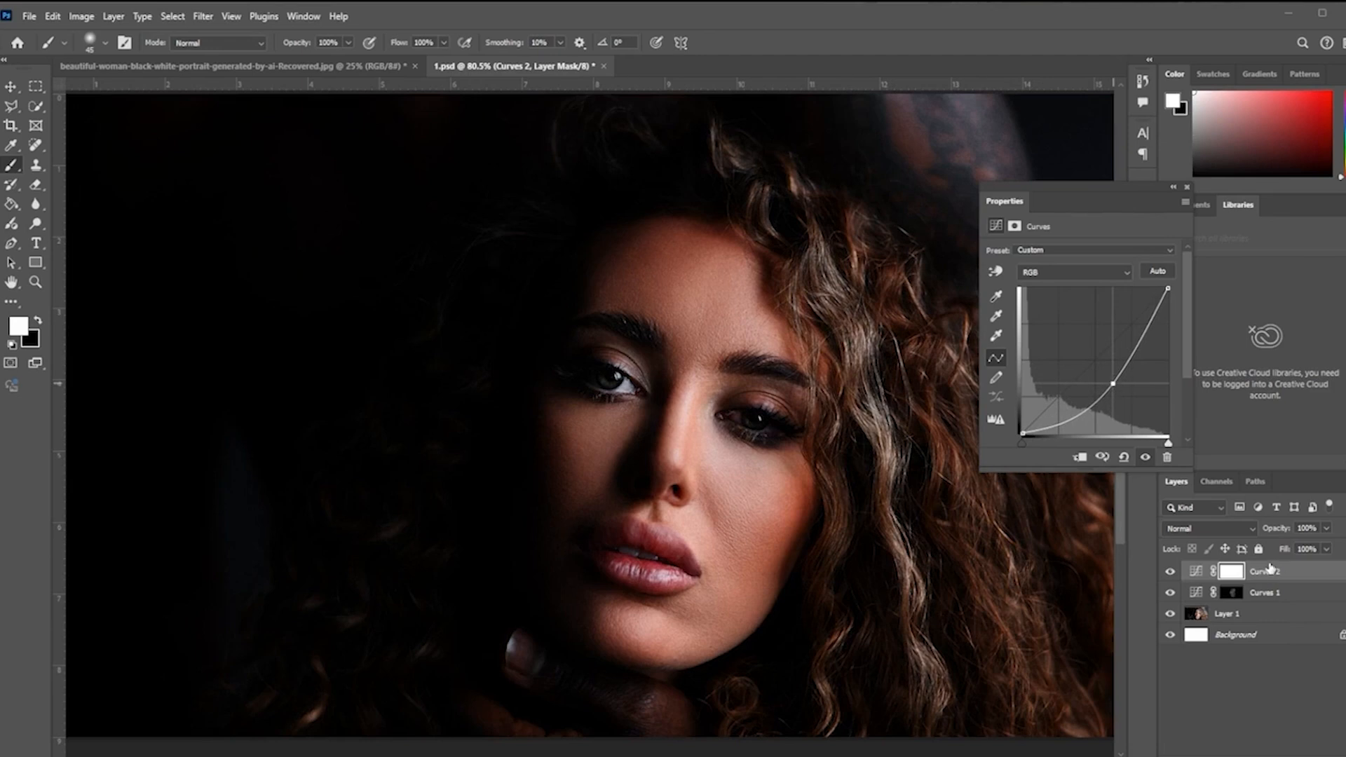
Step: Invert the Curves 2 mask and paint shadow strokes across the nose, right cheek and chin
{"action": "key", "text": "ctrl+i"}
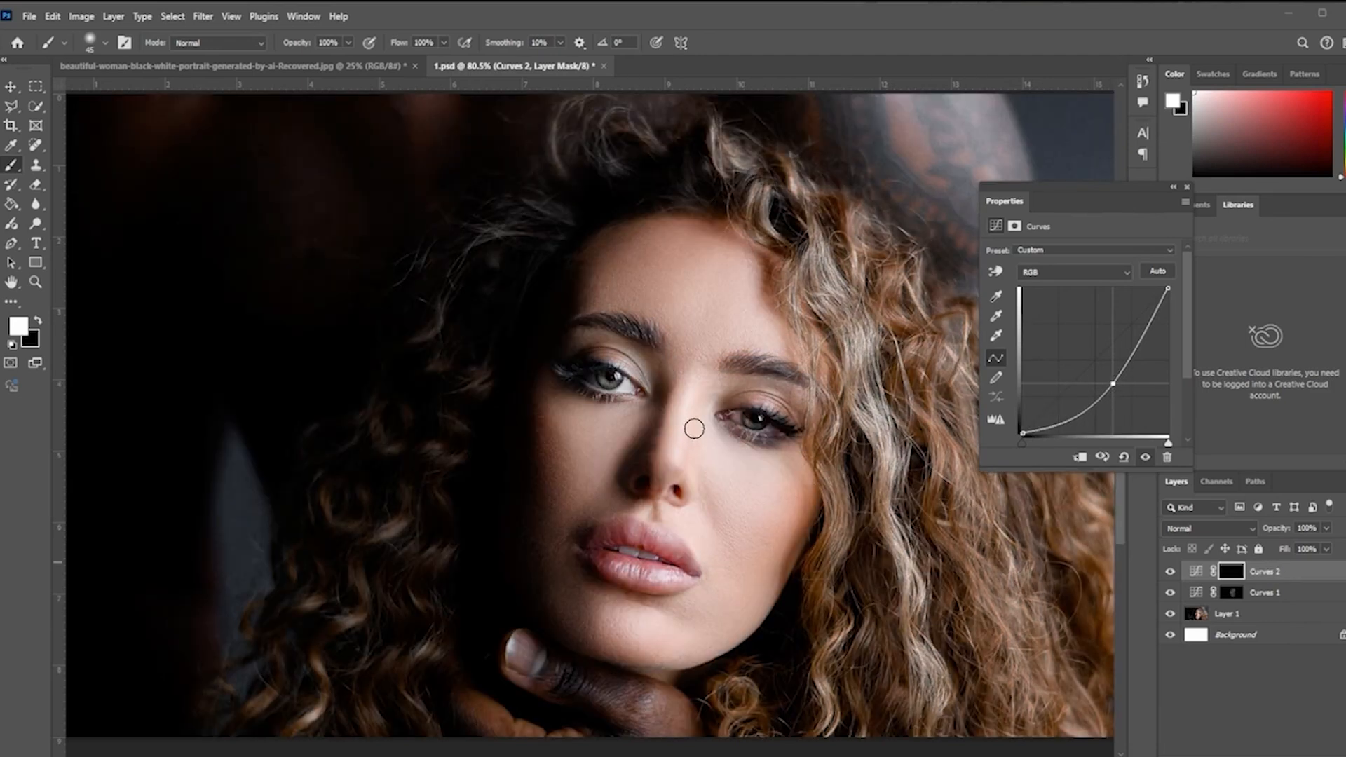
{"action": "left_click_drag", "start_coordinate": [696, 399], "coordinate": [687, 456]}
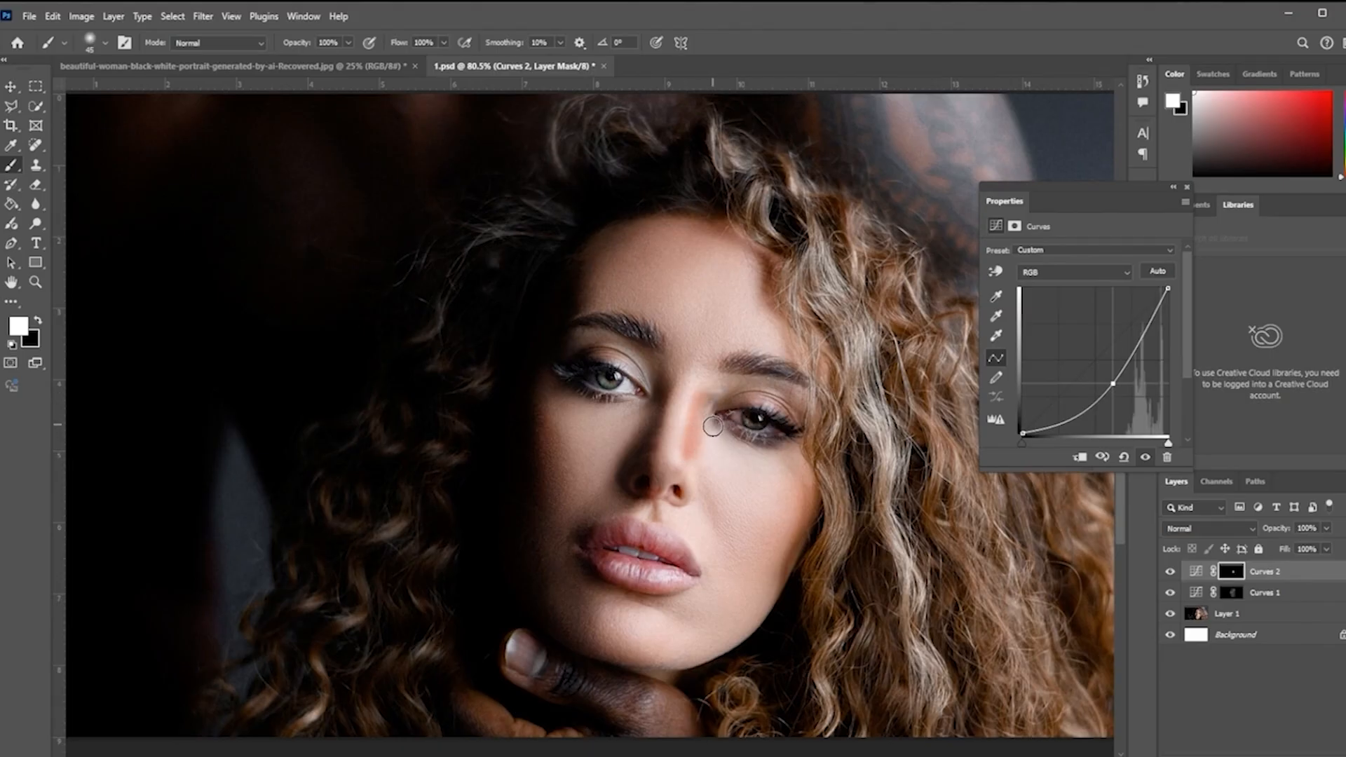
{"action": "mouse_move", "coordinate": [798, 495]}
{"action": "left_mouse_down"}
{"action": "mouse_move", "coordinate": [760, 587]}
{"action": "mouse_move", "coordinate": [701, 633]}
{"action": "left_mouse_up"}
{"action": "left_click", "coordinate": [621, 645]}
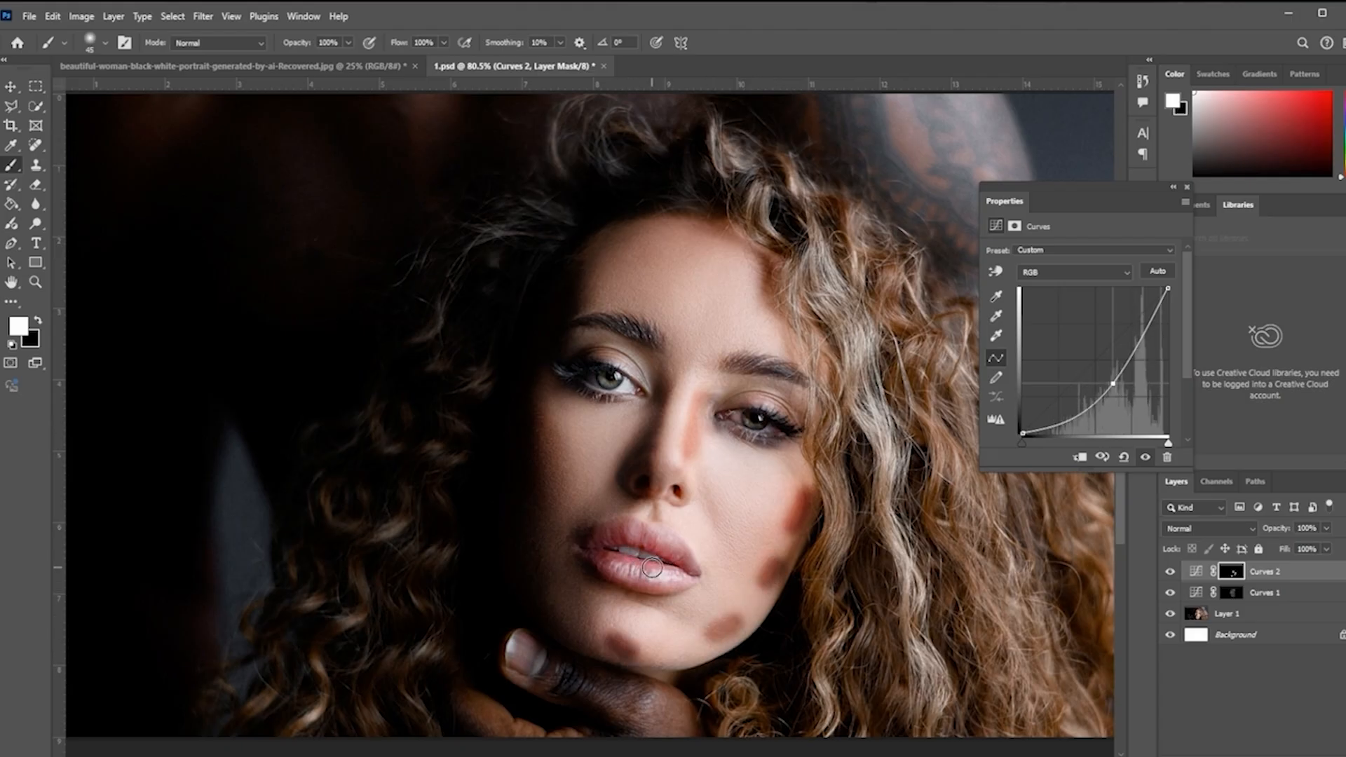
Step: Reduce the brush size and paint small shadow marks on the Curves 2 mask over the lips and nose
{"action": "key", "text": "bracketleft"}
{"action": "key", "text": "bracketleft"}
{"action": "key", "text": "bracketleft"}
{"action": "key", "text": "bracketleft"}
{"action": "mouse_move", "coordinate": [653, 547]}
{"action": "left_mouse_down"}
{"action": "mouse_move", "coordinate": [606, 540]}
{"action": "mouse_move", "coordinate": [680, 560]}
{"action": "left_mouse_up"}
{"action": "left_click_drag", "start_coordinate": [671, 478], "coordinate": [690, 498]}
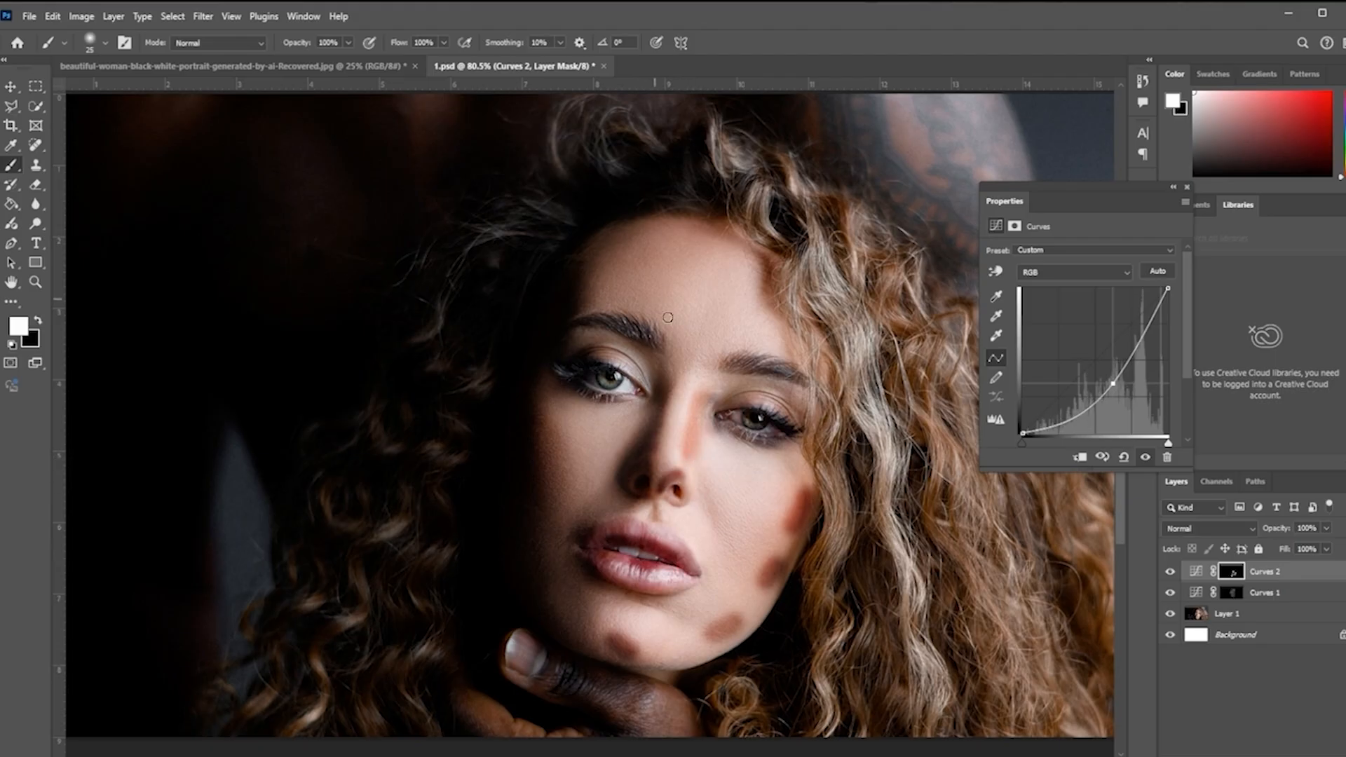
Step: Paint shadow marks on the Curves 2 mask above the left eyebrow, across the forehead and on the right cheek
{"action": "left_click_drag", "start_coordinate": [657, 316], "coordinate": [596, 314]}
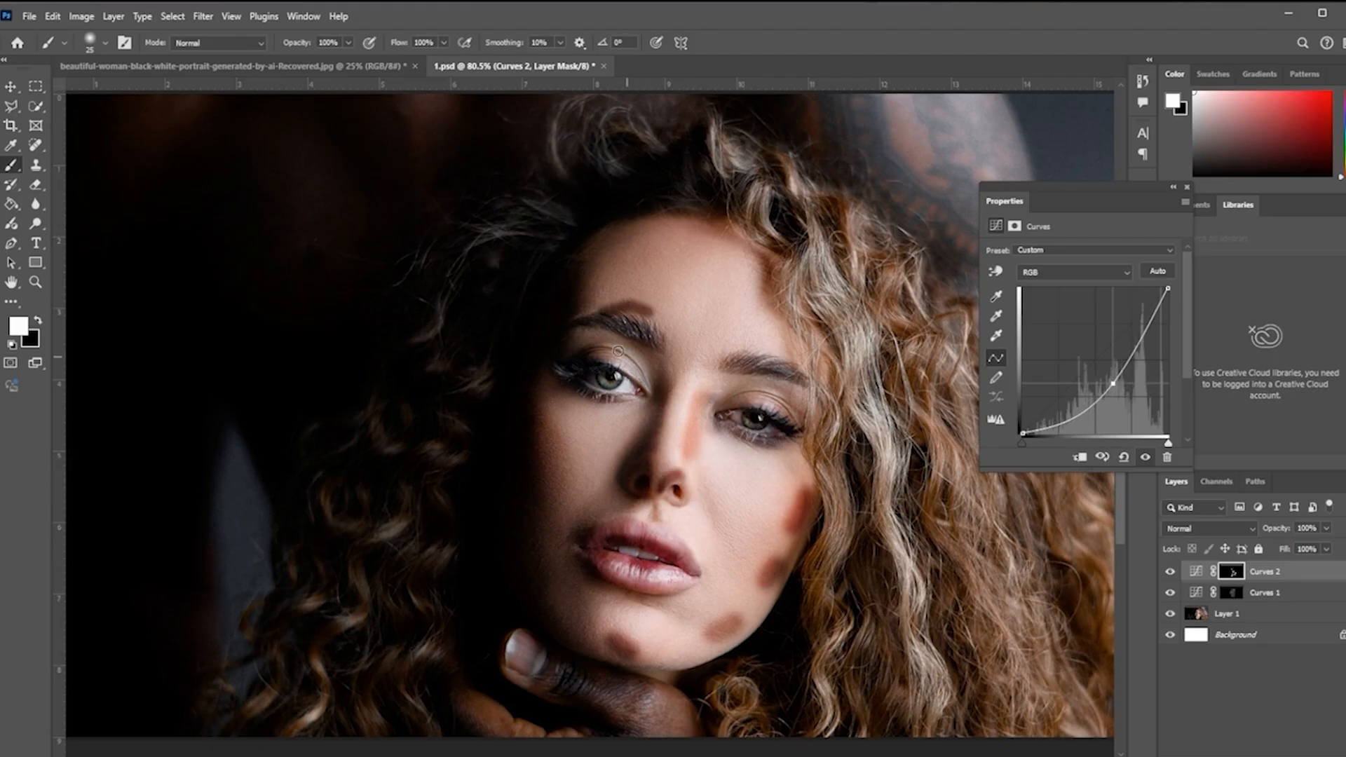
{"action": "mouse_move", "coordinate": [645, 238]}
{"action": "left_mouse_down"}
{"action": "mouse_move", "coordinate": [615, 244]}
{"action": "mouse_move", "coordinate": [592, 278]}
{"action": "left_mouse_up"}
{"action": "left_click_drag", "start_coordinate": [684, 224], "coordinate": [729, 233]}
{"action": "left_click_drag", "start_coordinate": [725, 440], "coordinate": [751, 450]}
{"action": "mouse_move", "coordinate": [791, 505]}
{"action": "left_mouse_down"}
{"action": "mouse_move", "coordinate": [727, 505]}
{"action": "mouse_move", "coordinate": [766, 518]}
{"action": "mouse_move", "coordinate": [751, 511]}
{"action": "mouse_move", "coordinate": [775, 510]}
{"action": "mouse_move", "coordinate": [734, 502]}
{"action": "left_mouse_up"}
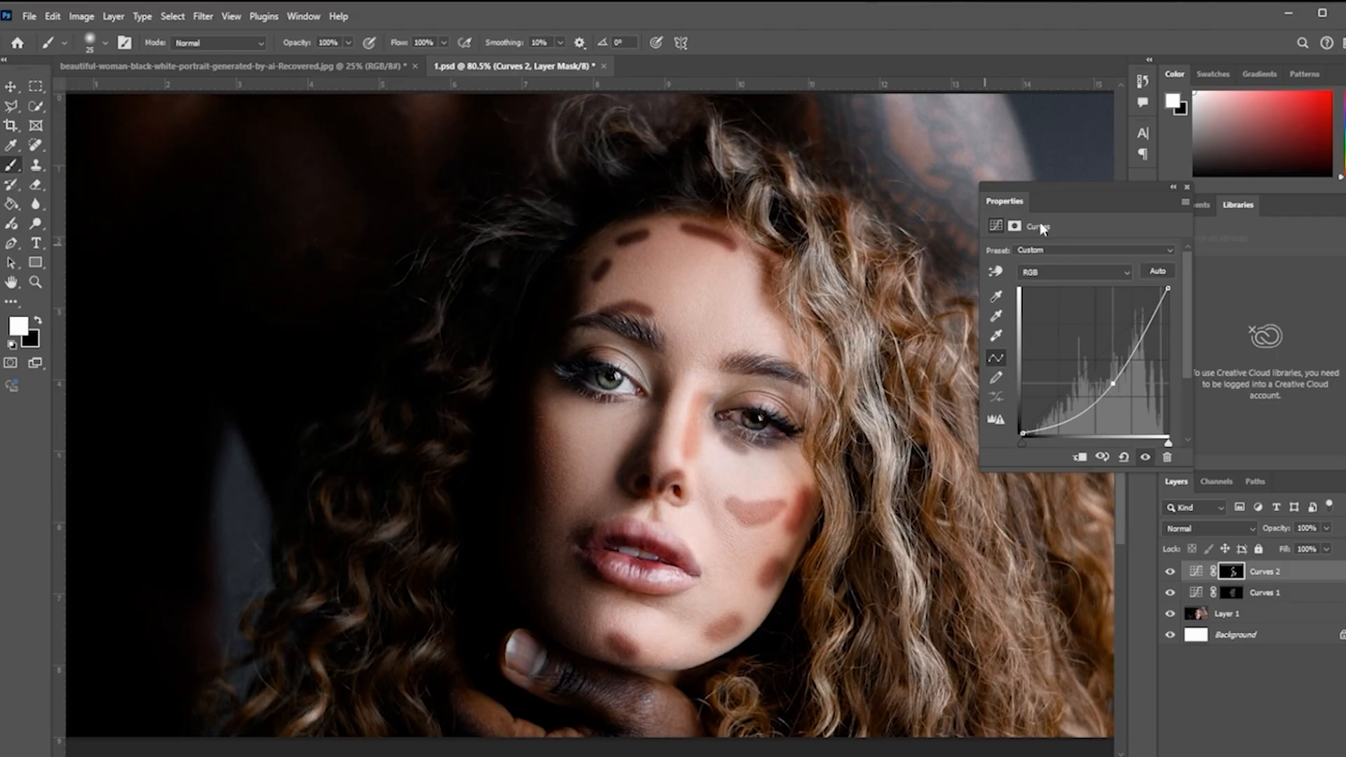
Step: Open the Curves 2 mask properties and set its feather to 32.2 px
{"action": "left_click", "coordinate": [1015, 226]}
{"action": "left_click_drag", "start_coordinate": [1017, 350], "coordinate": [1077, 356]}
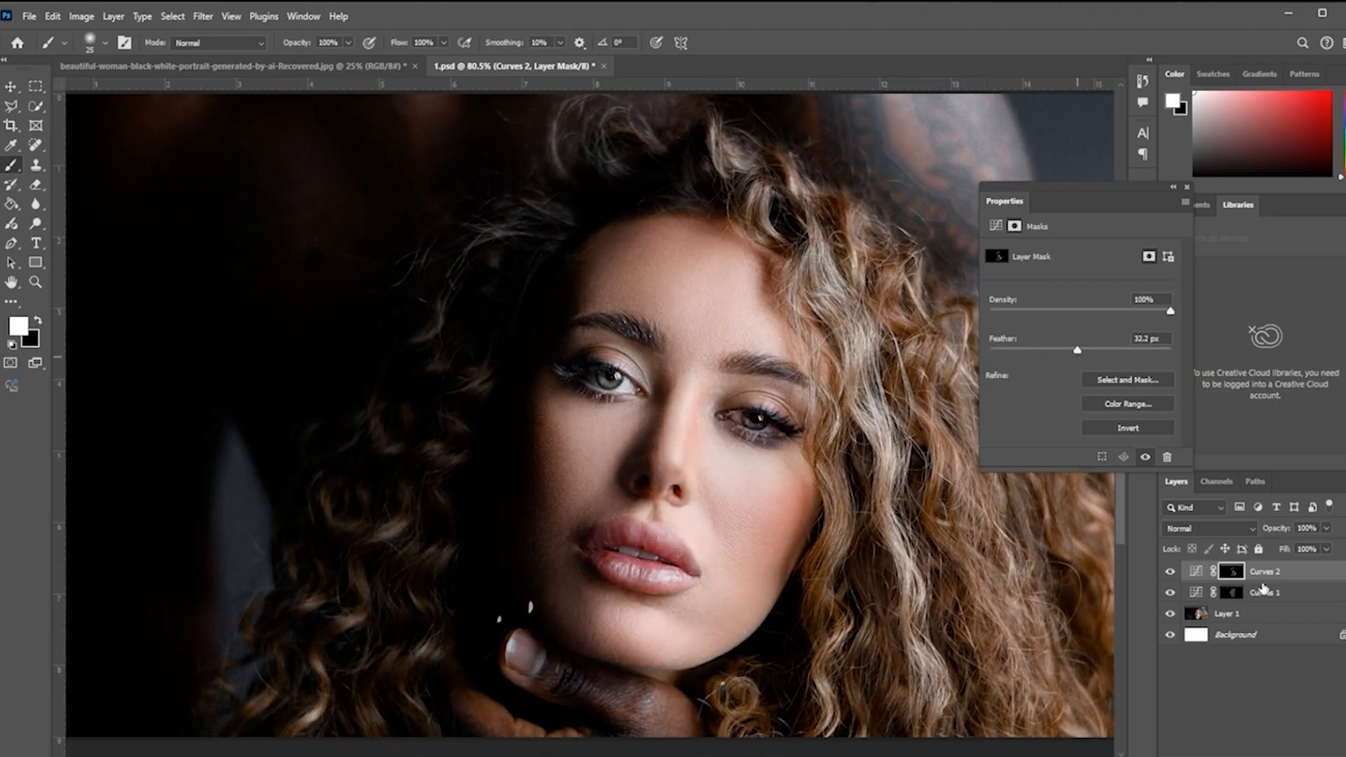
Step: Select both Curves adjustment layers and group them together
{"action": "left_click", "coordinate": [1281, 578], "text": "ctrl"}
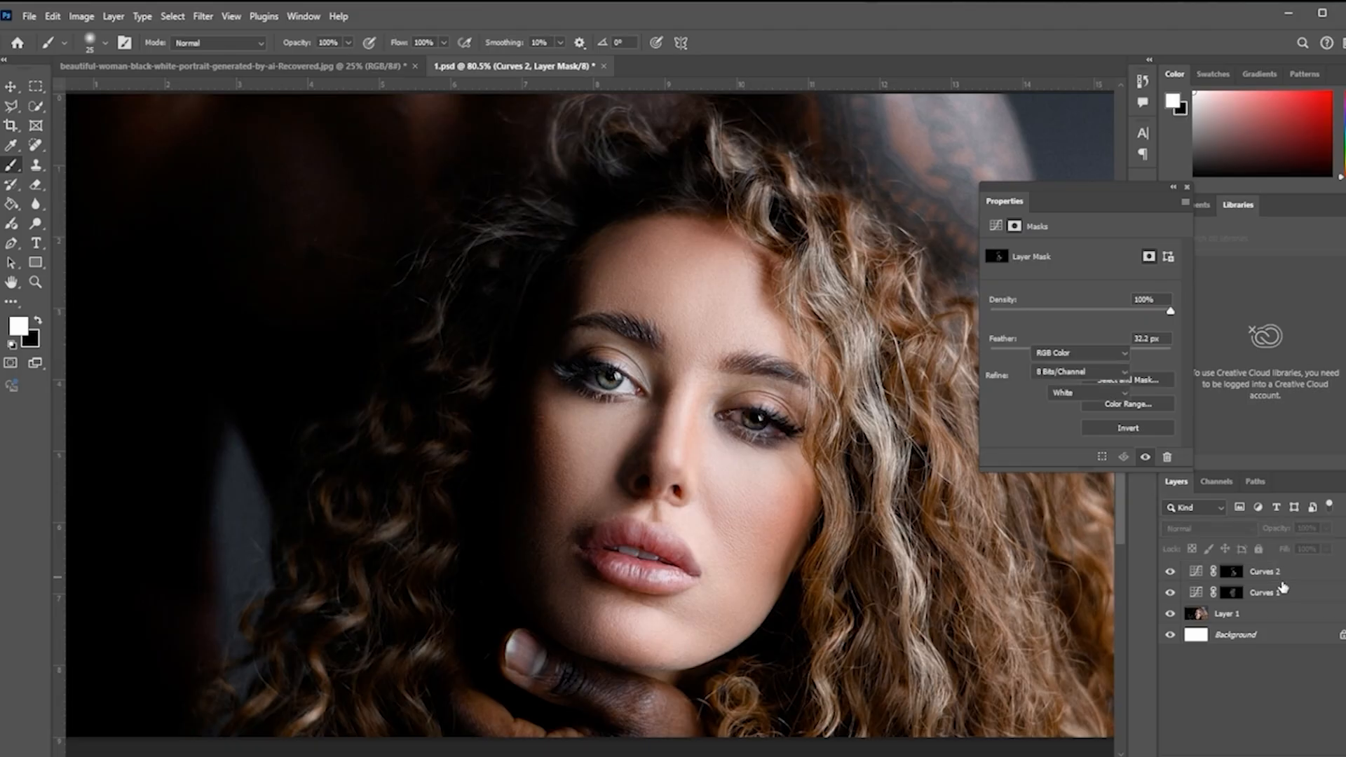
{"action": "left_click", "coordinate": [1283, 592], "text": "ctrl"}
{"action": "left_click", "coordinate": [1284, 579], "text": "ctrl"}
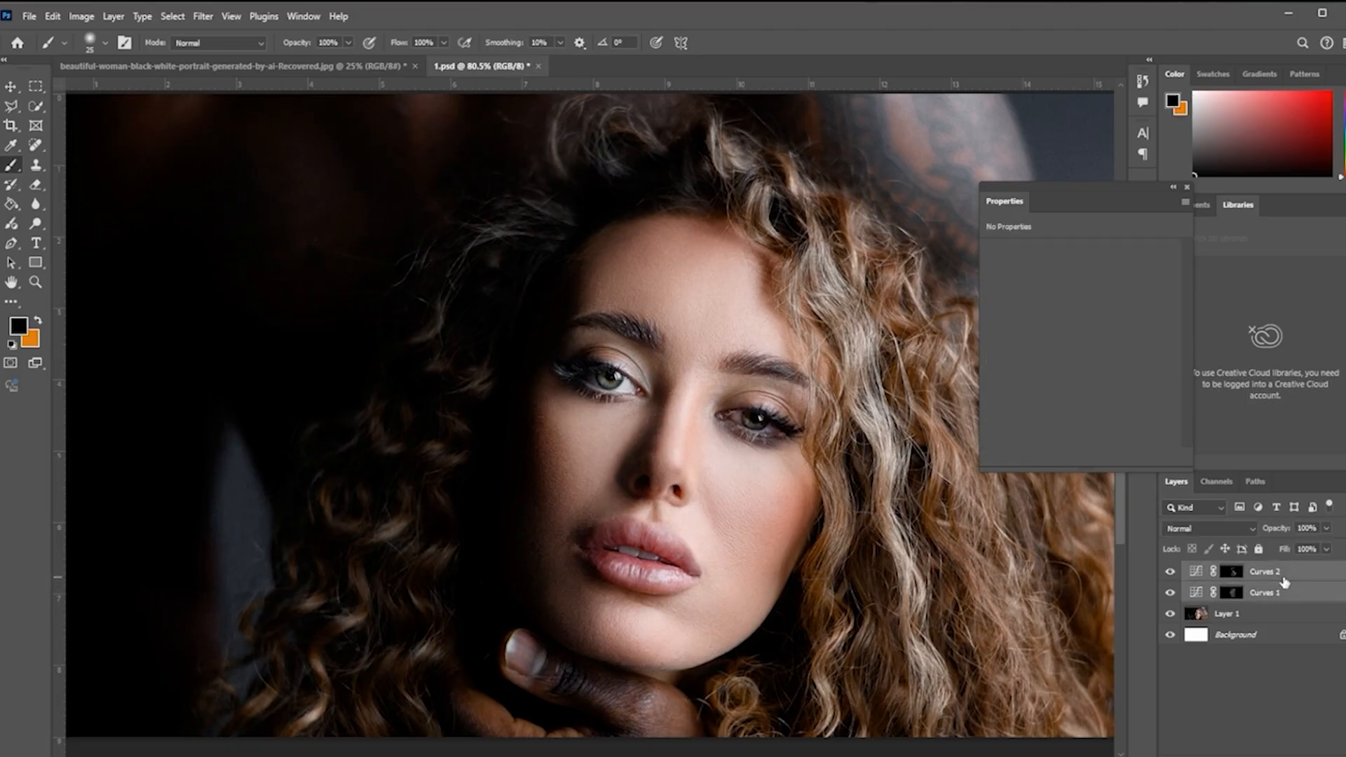
{"action": "key", "text": "ctrl+g"}
Step: Toggle the group's visibility and opacity to compare the portrait with and without the dappled light effect
{"action": "left_click", "coordinate": [1176, 571]}
{"action": "left_click", "coordinate": [1176, 571]}
{"action": "left_click", "coordinate": [1176, 571]}
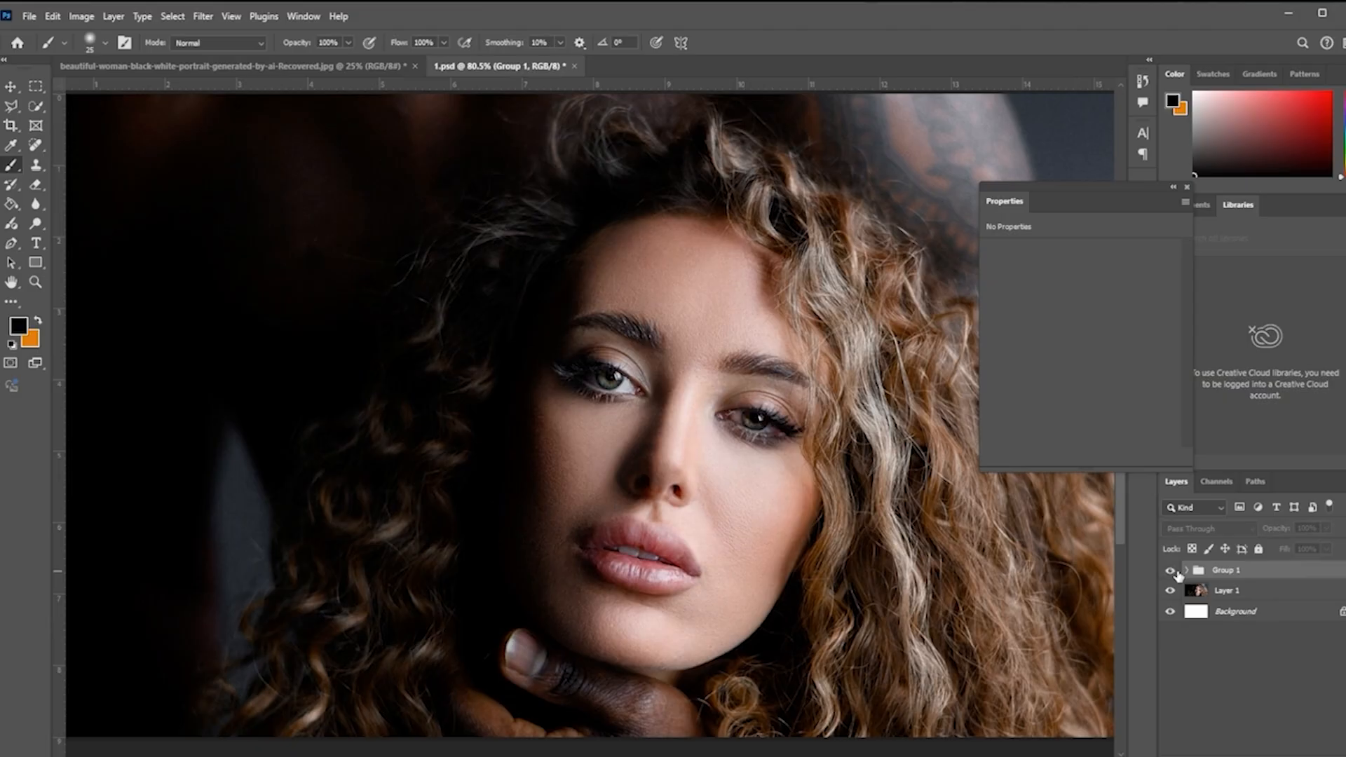
{"action": "left_click", "coordinate": [1176, 572]}
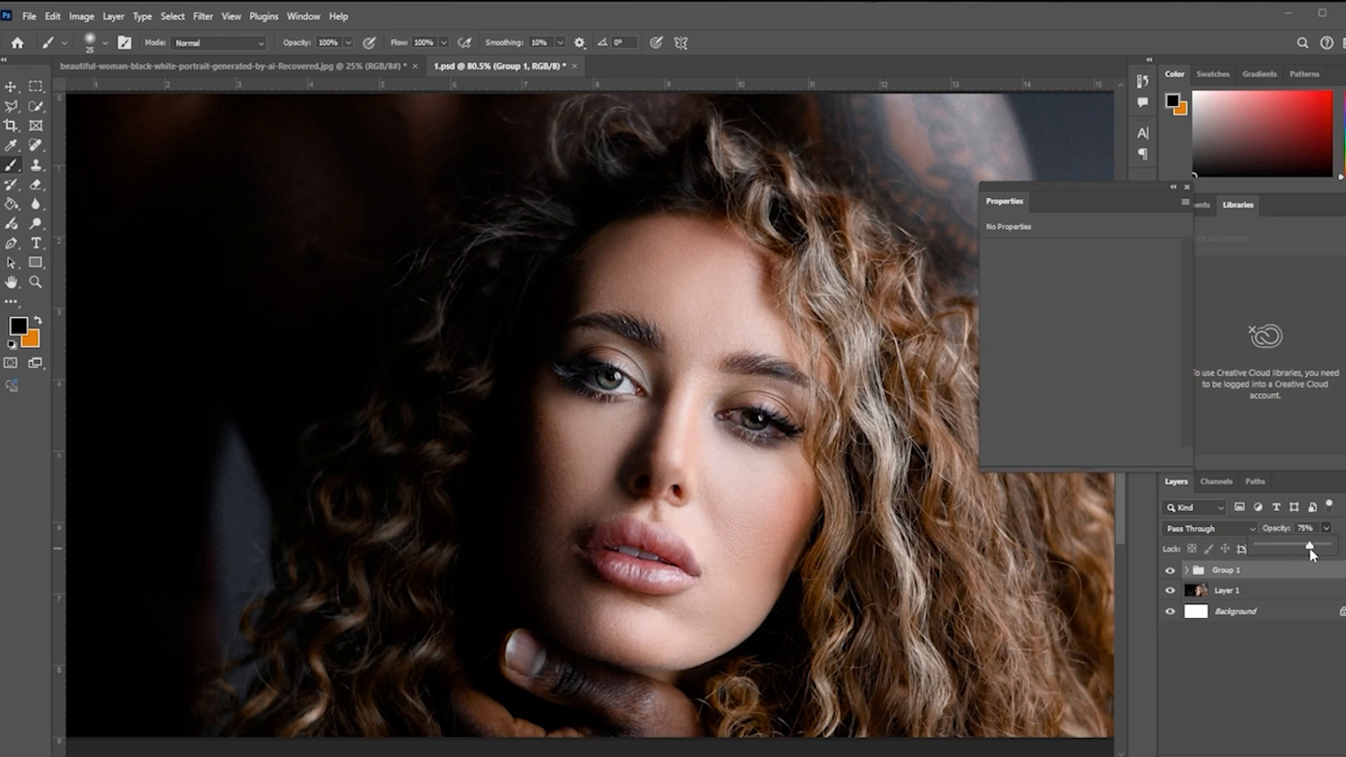
{"action": "left_click_drag", "start_coordinate": [1309, 546], "coordinate": [1327, 546]}
{"action": "scroll", "coordinate": [587, 453], "scroll_direction": "down", "scroll_amount": 3}
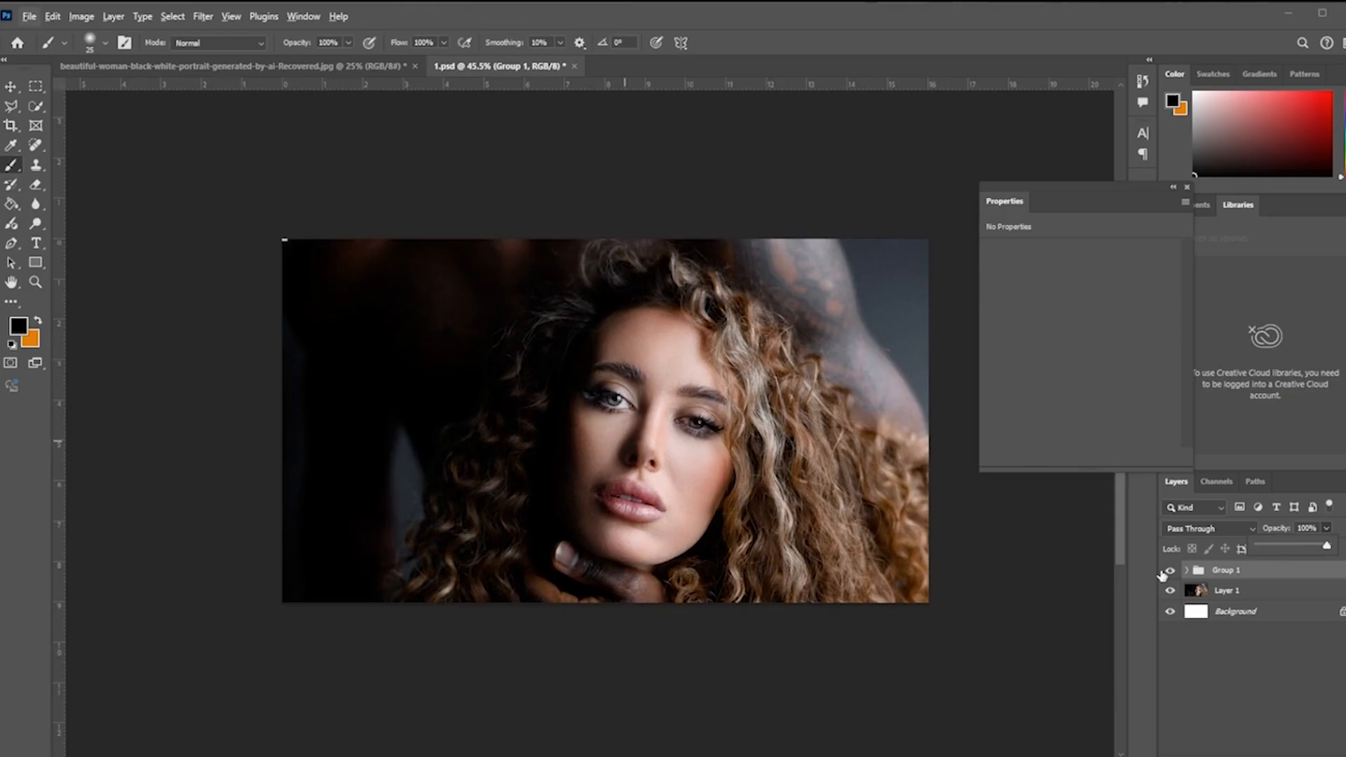
{"action": "left_click", "coordinate": [1166, 571]}
{"action": "left_click", "coordinate": [1165, 572]}
{"action": "left_click", "coordinate": [1186, 188]}
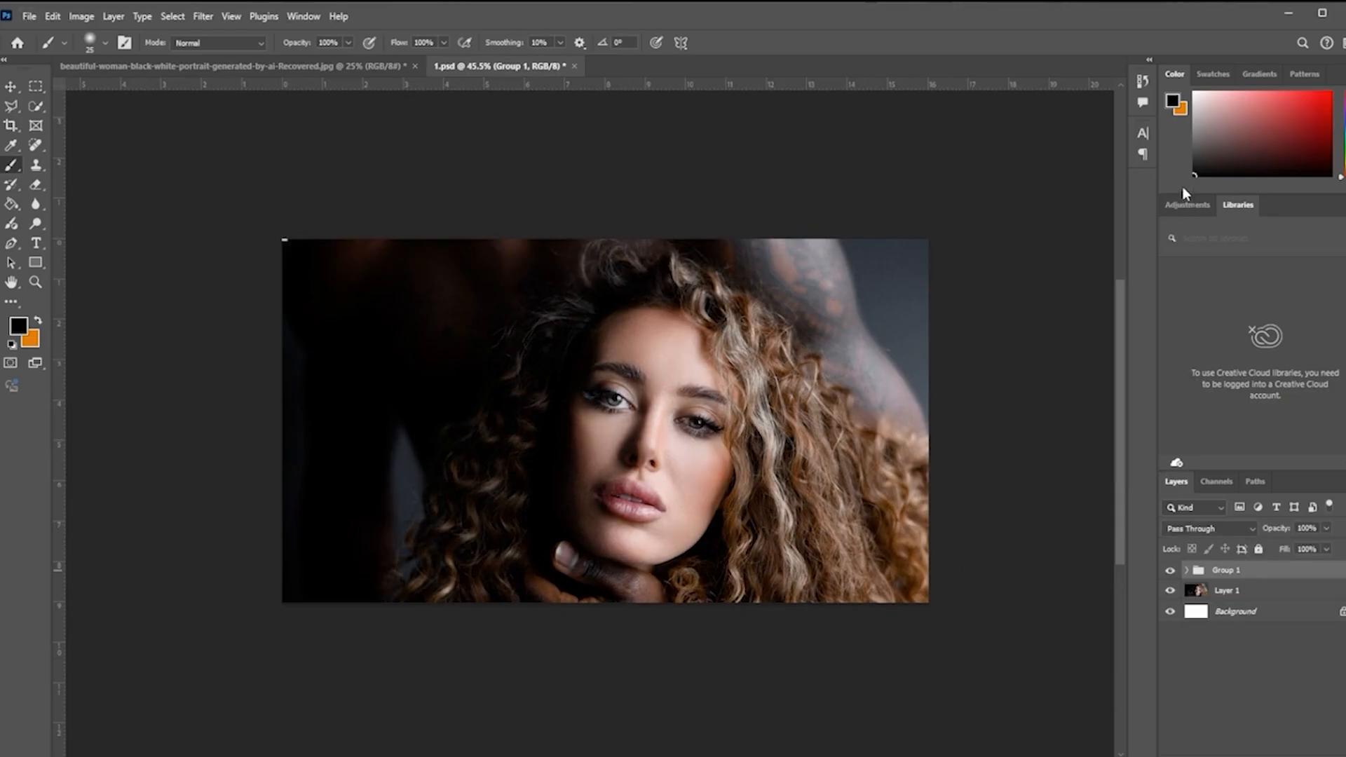
Step: Move the portrait on Layer 1 to the right with the Move tool
{"action": "left_click", "coordinate": [17, 85]}
{"action": "scroll", "coordinate": [819, 431], "scroll_direction": "up", "scroll_amount": 2}
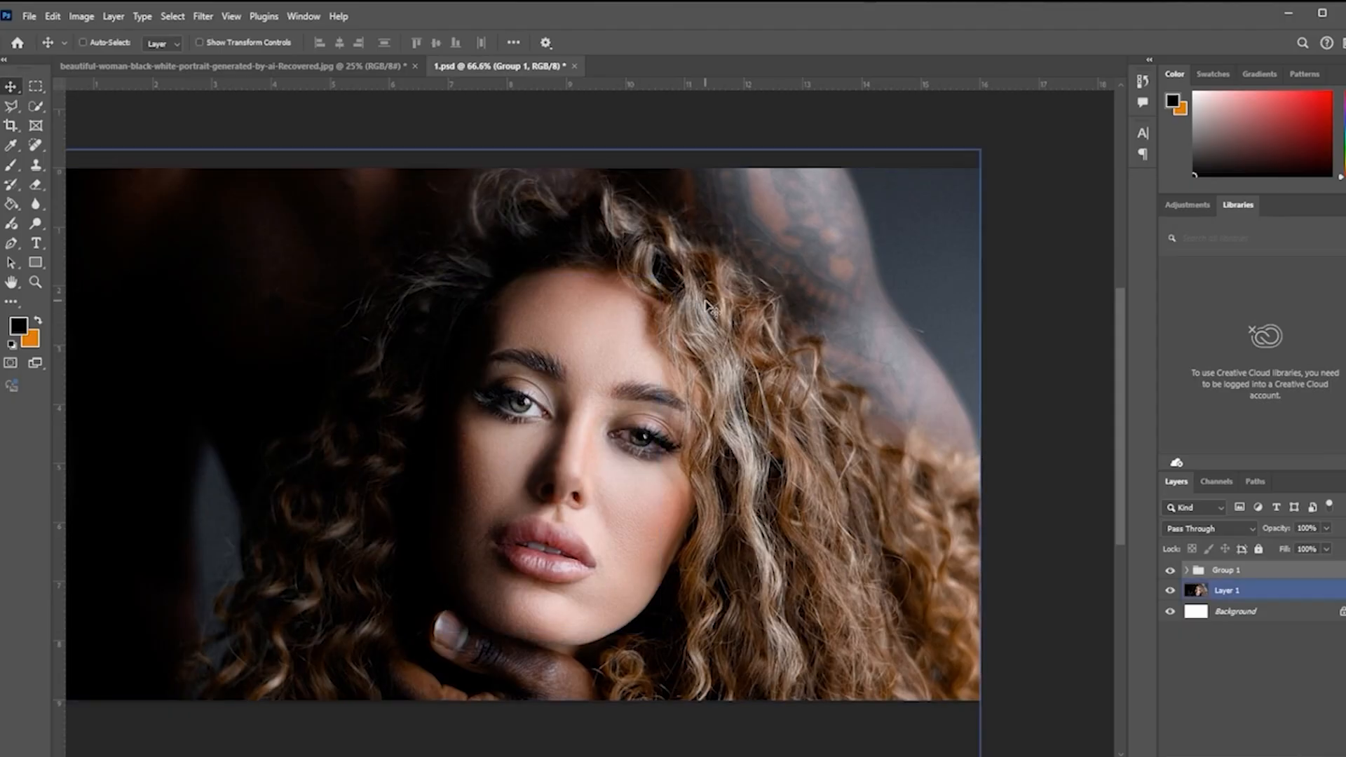
{"action": "left_click_drag", "start_coordinate": [701, 315], "coordinate": [788, 317]}
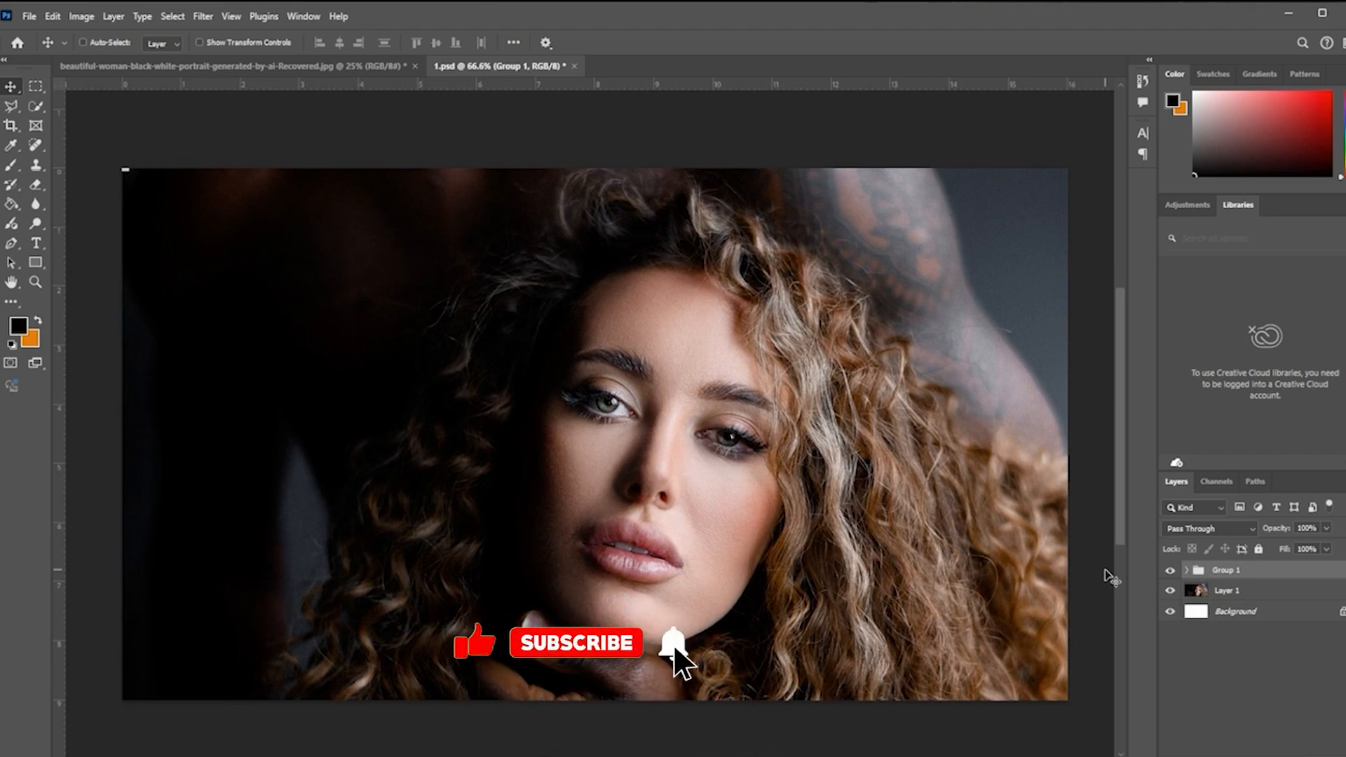
{"action": "left_click", "coordinate": [1067, 621], "text": "ctrl"}
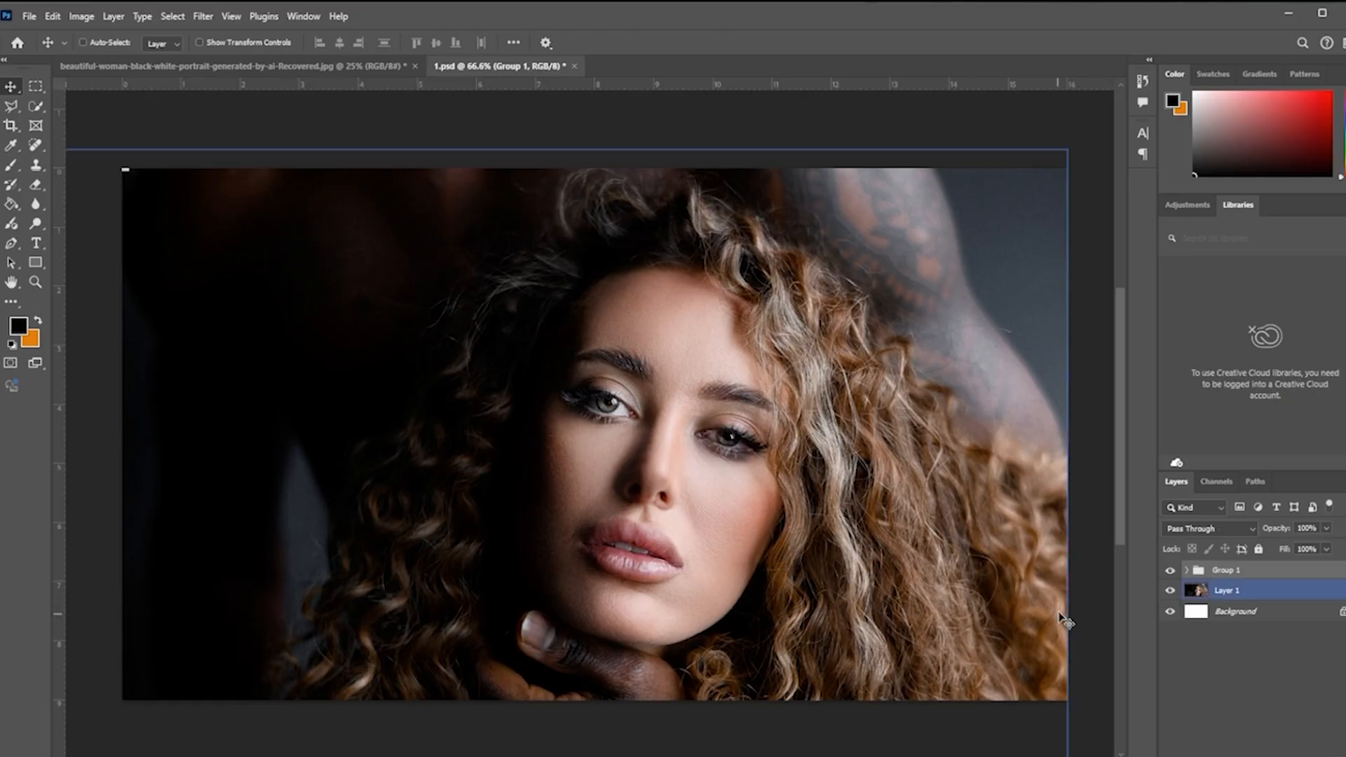